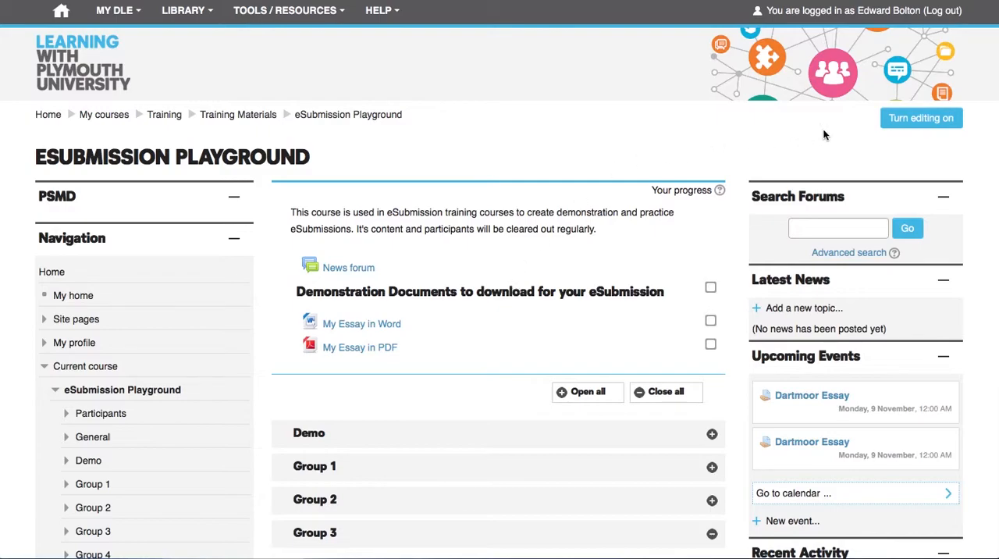
- Turn on course editing and add a new Assignment activity to the Group 2 section
left_click(914, 119)
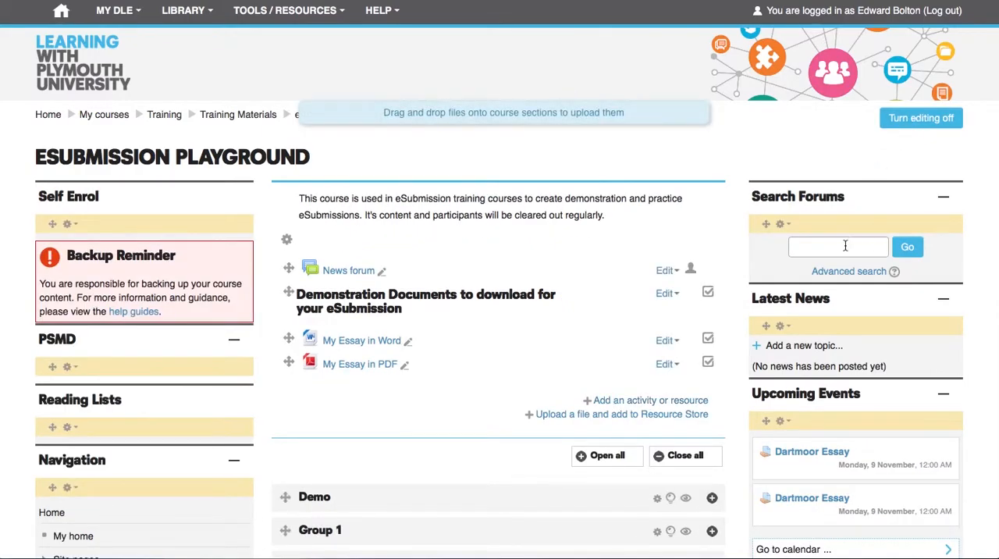
scroll(480, 290, "down", 3)
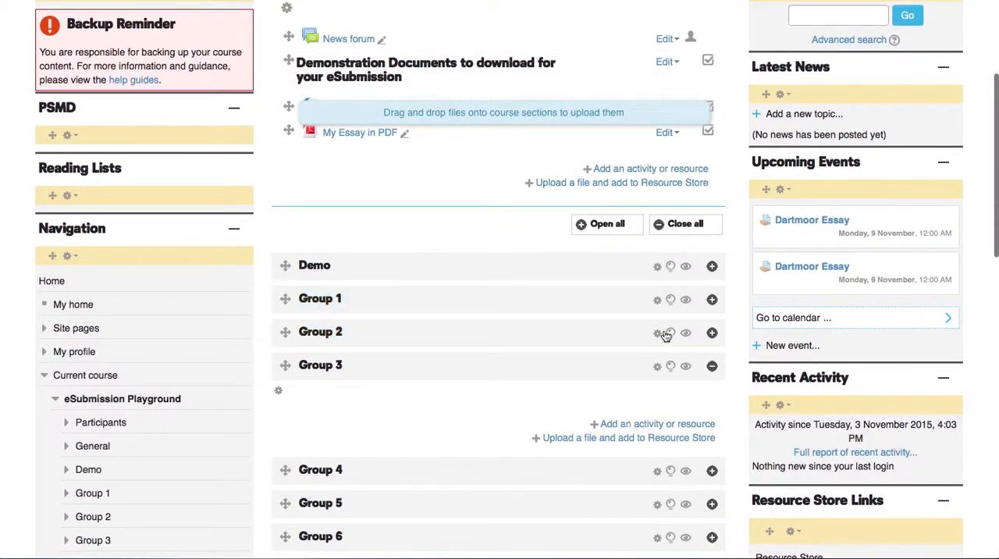
left_click(711, 333)
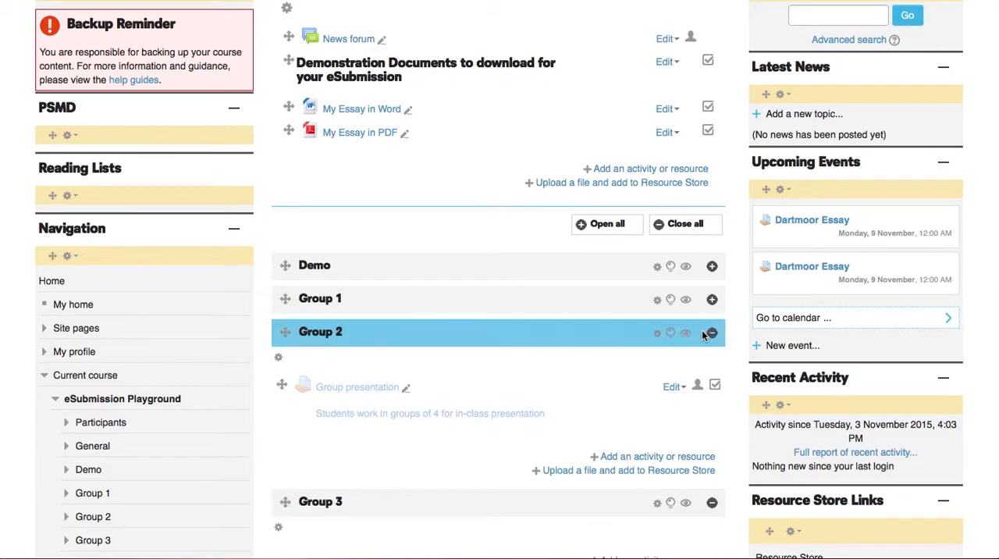
left_click(621, 458)
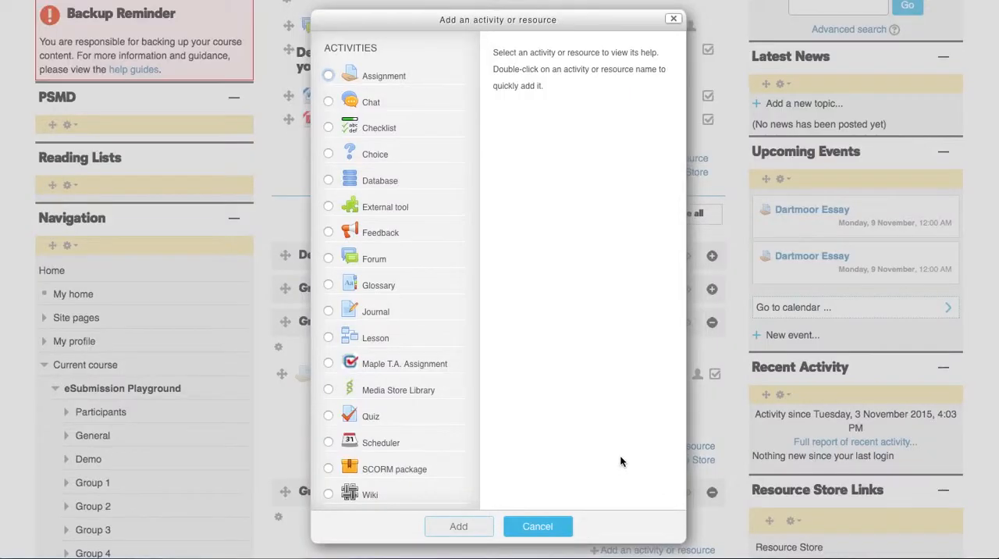
left_click(328, 75)
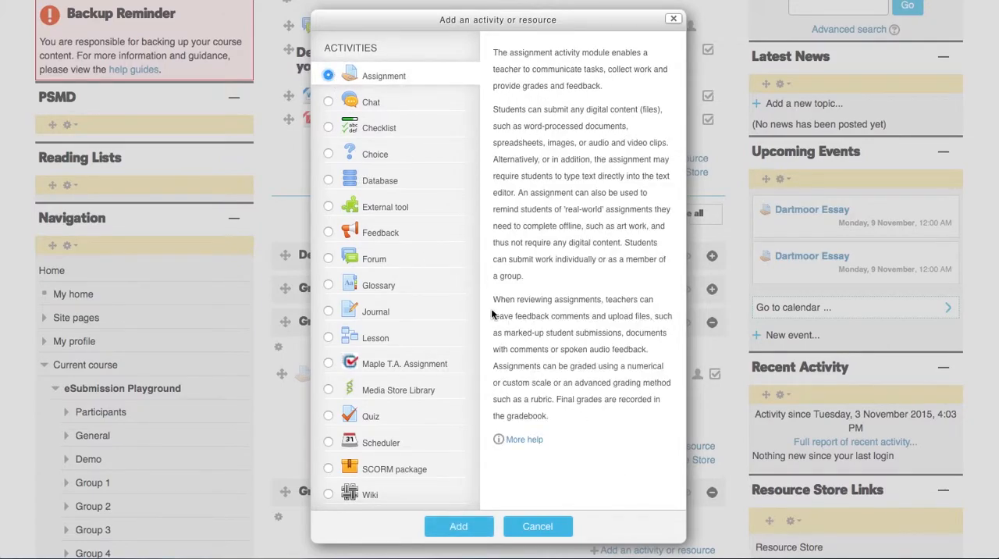
left_click(460, 528)
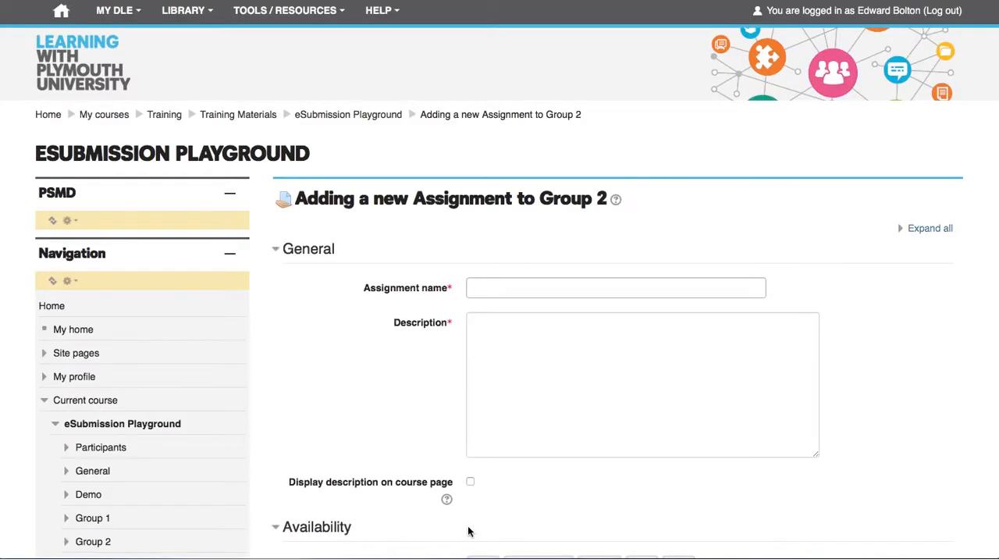
- Name the assignment "A critical reflection of the differences between different learning theories."
scroll(468, 531, "down", 1)
scroll(468, 530, "down", 3)
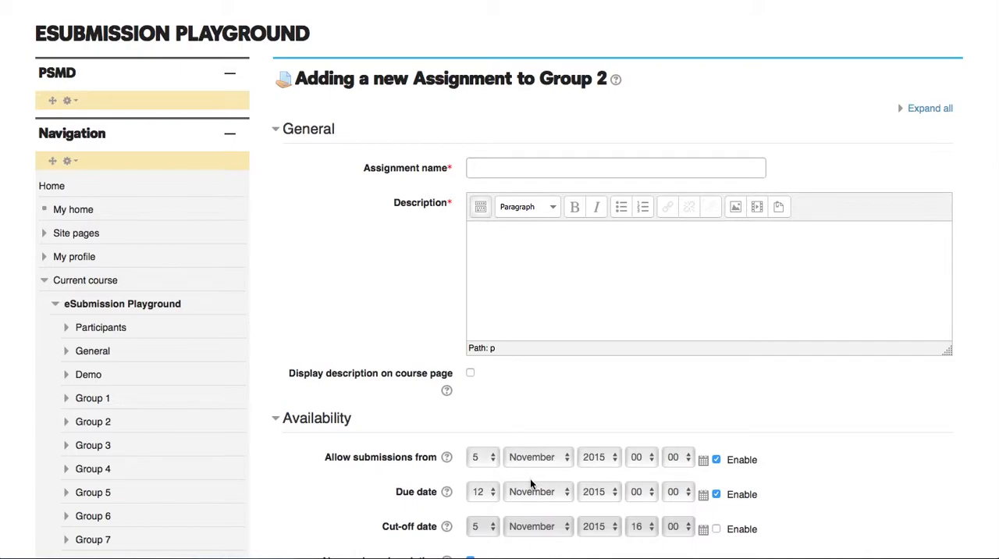
left_click(530, 169)
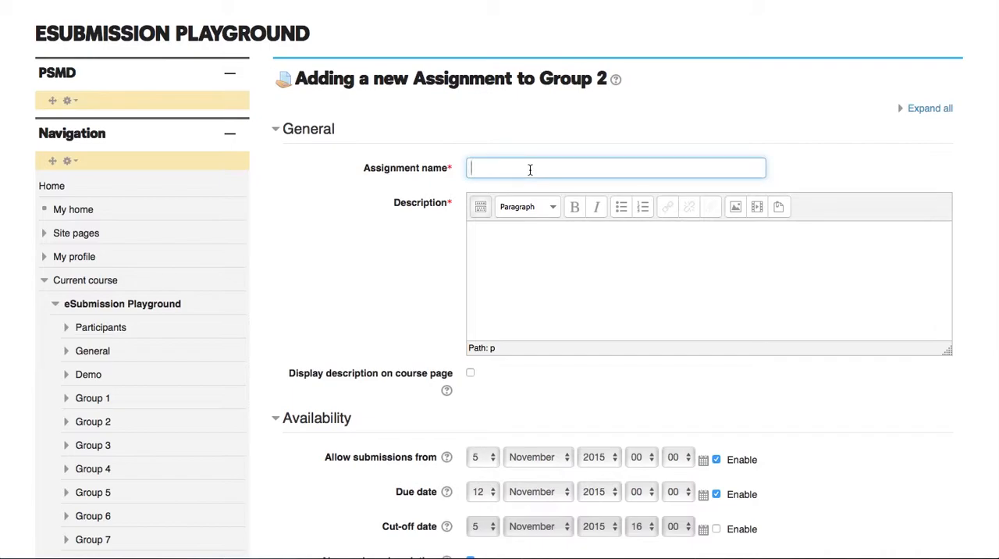
key("super+v")
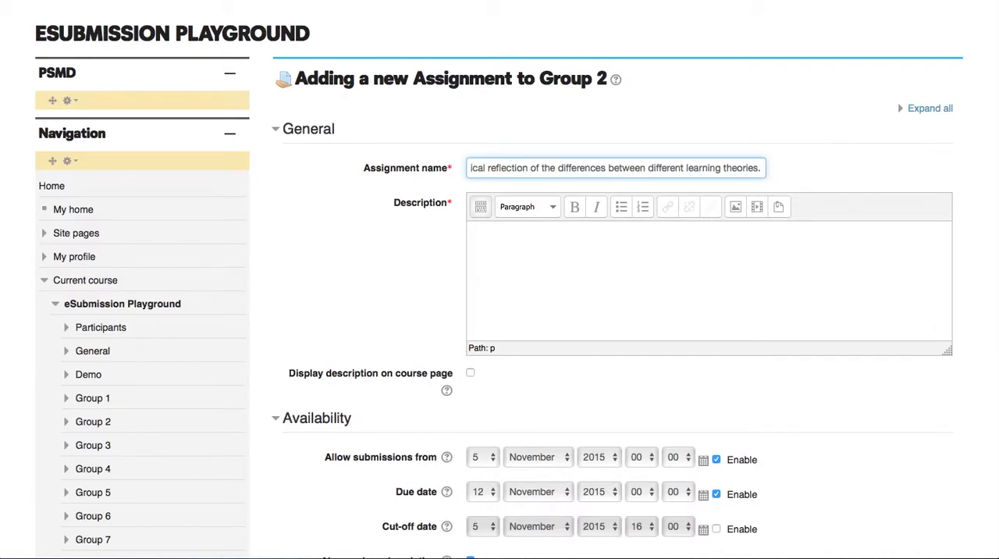
- Paste the description of the individual 2500 word essay on the differences between learning theories, referring students to the module handbook
key("super+Tab")
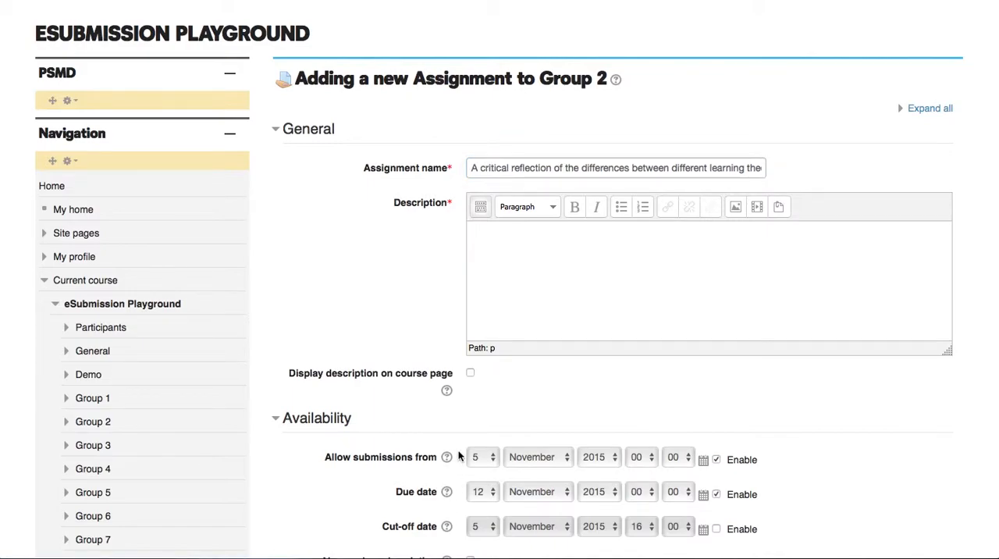
left_click(518, 296)
type("2500 word essay discussing the differences between the learning theories of your choice.  please see the module handbook for further details.  this is an individual assignment.")
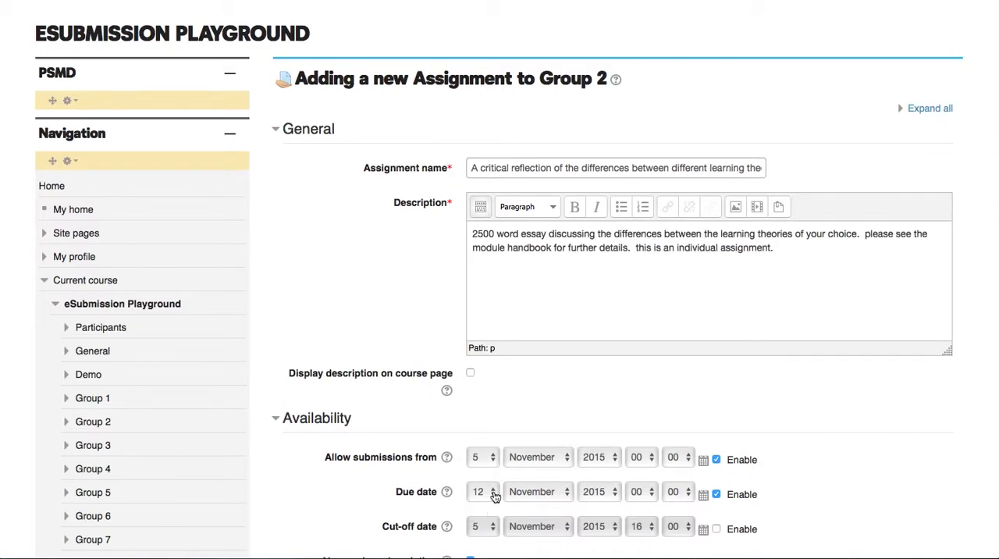
- Set the date from which submissions are allowed to 8 December 2015
left_click(486, 459)
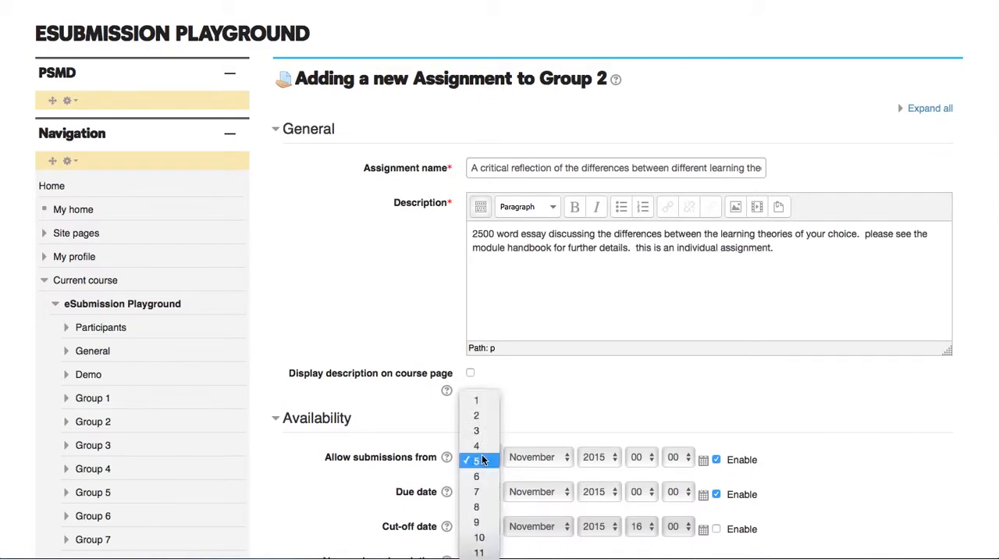
left_click(483, 513)
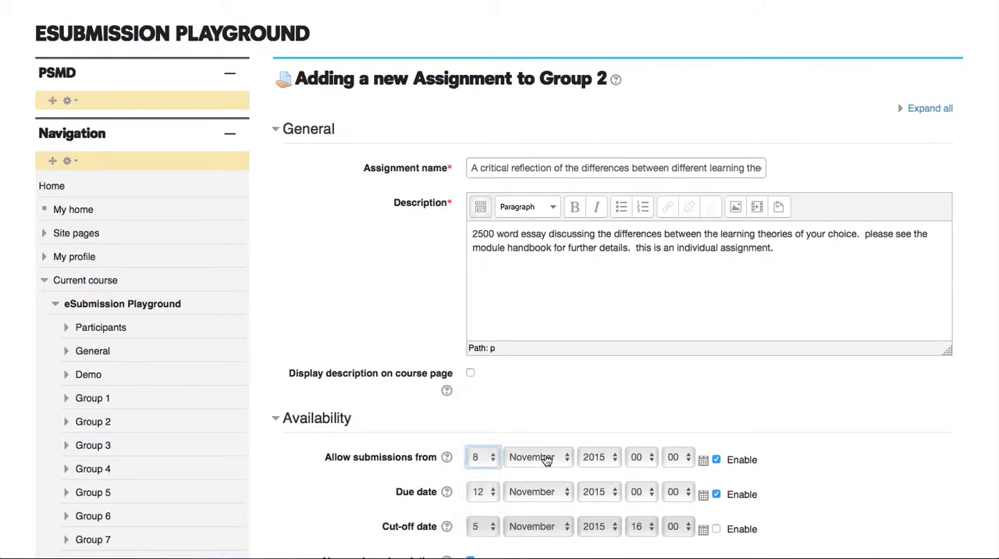
left_click(544, 458)
left_click(544, 476)
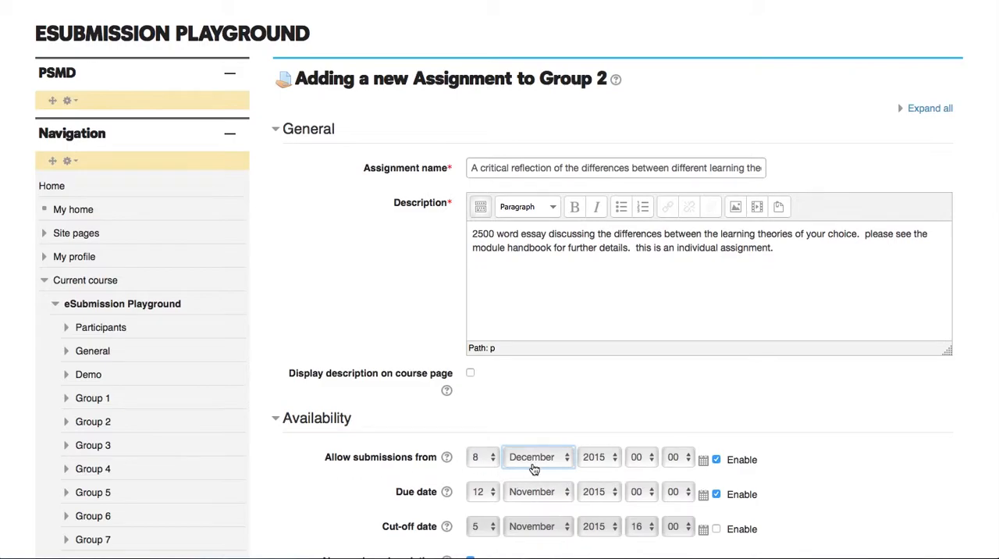
- Set the assignment's due date to 15 December 2015
scroll(533, 468, "down", 2)
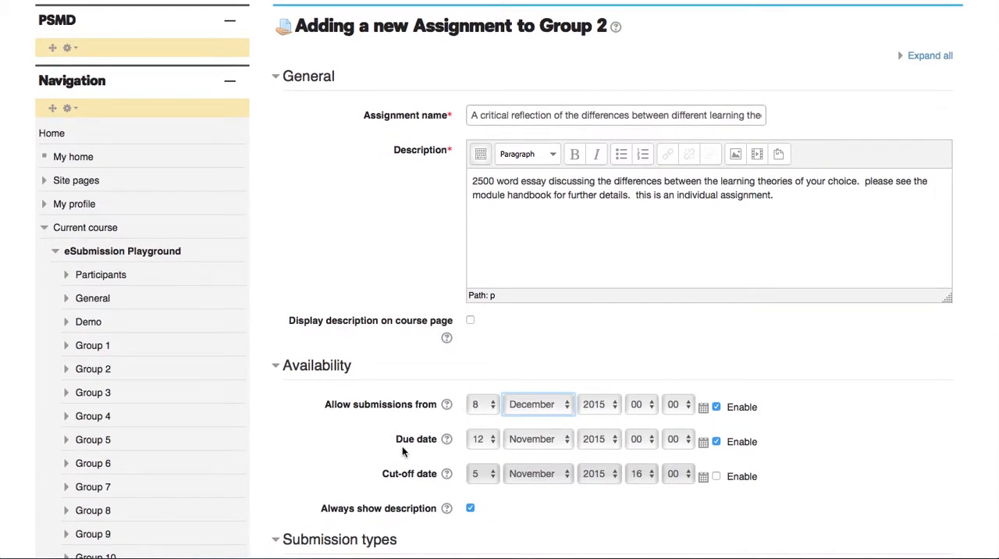
left_click(479, 445)
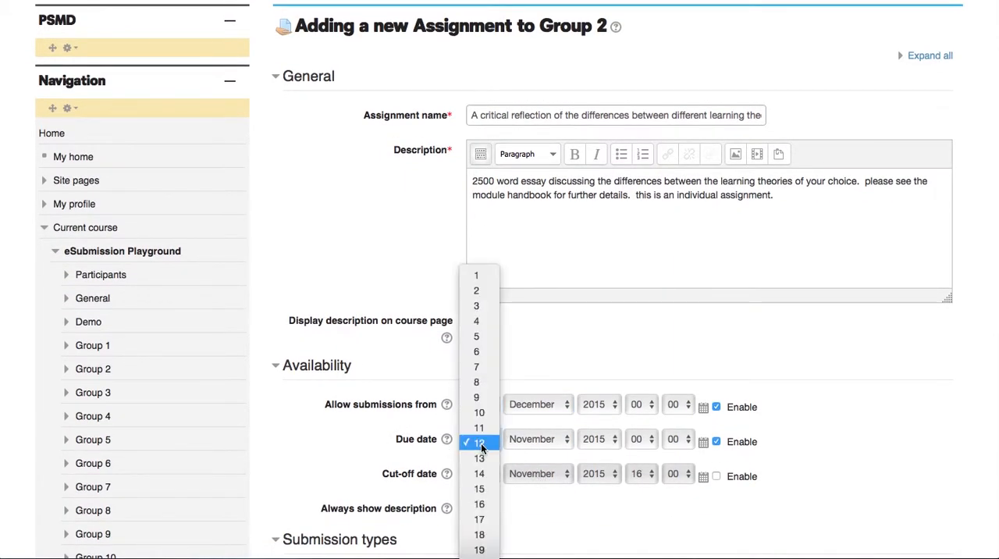
left_click(479, 490)
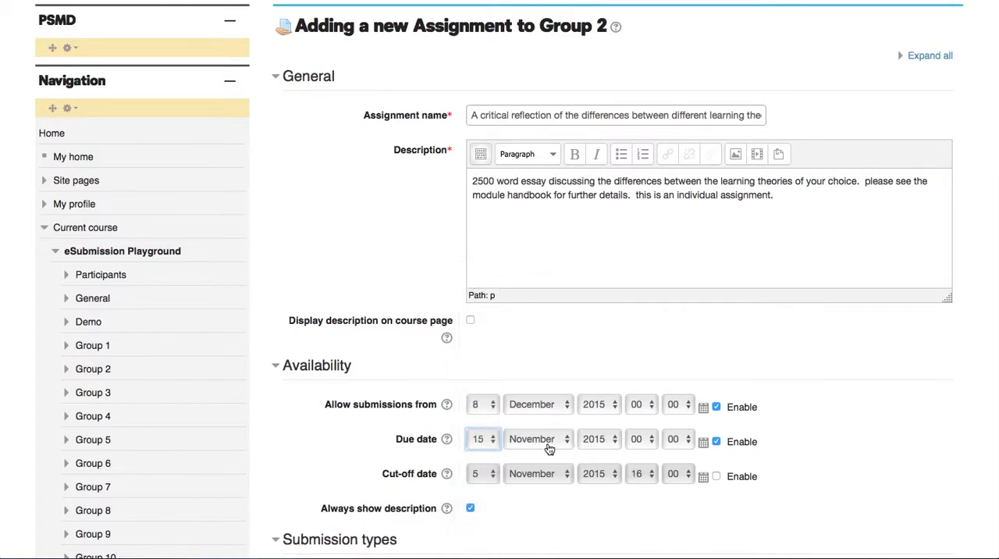
left_click(549, 446)
left_click(550, 458)
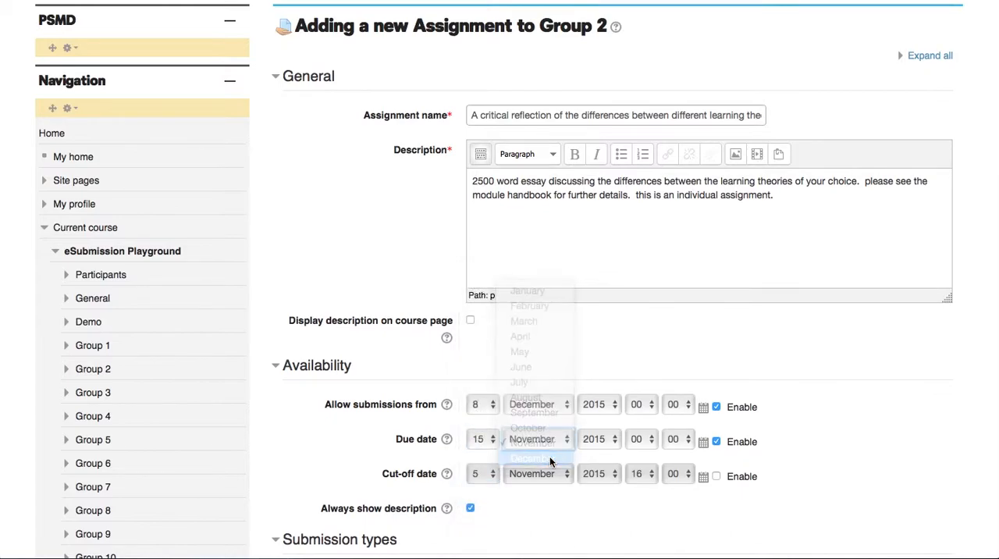
- Allow online text as well as file submissions, and limit the maximum submission size to 20MB
scroll(548, 487, "down", 1)
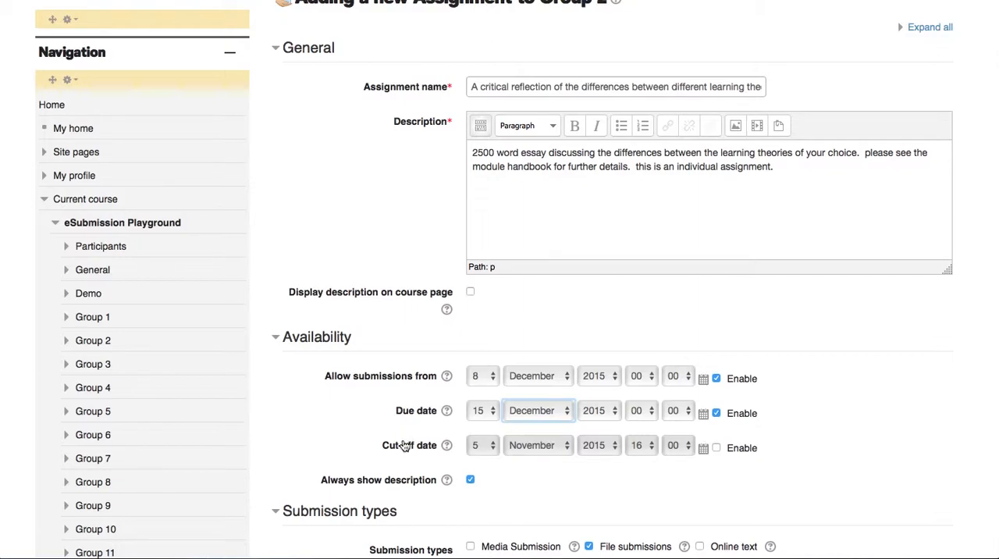
scroll(515, 286, "down", 5)
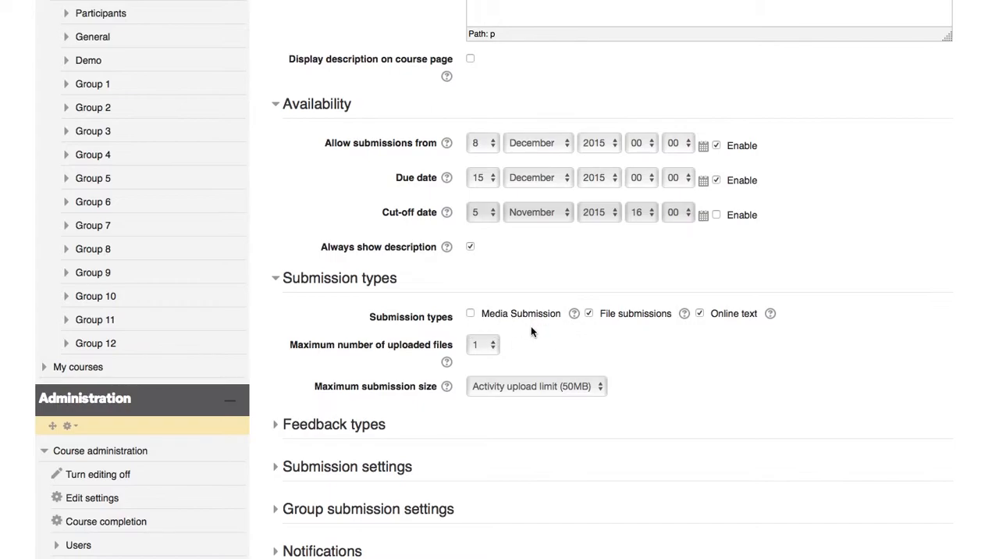
left_click(487, 346)
left_click(488, 346)
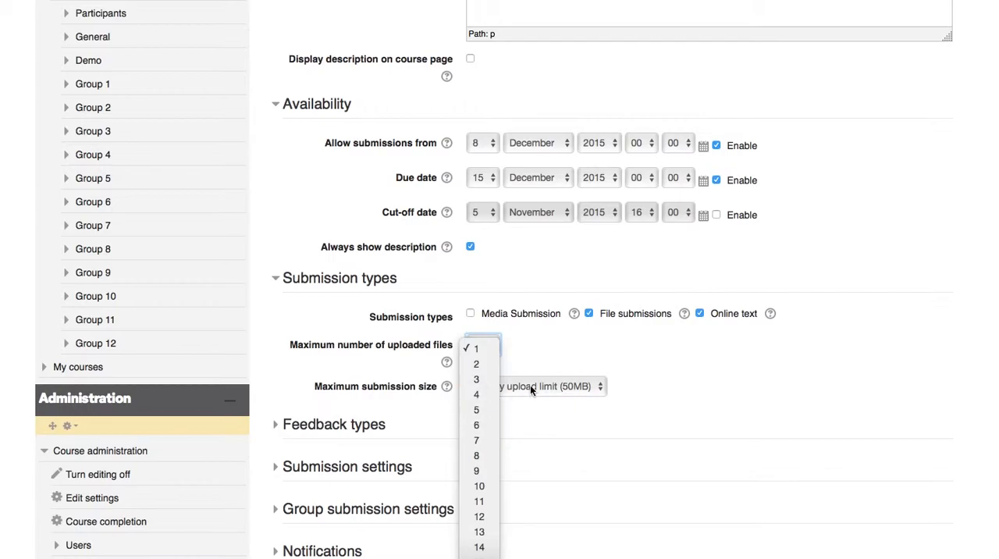
left_click(600, 413)
left_click(560, 390)
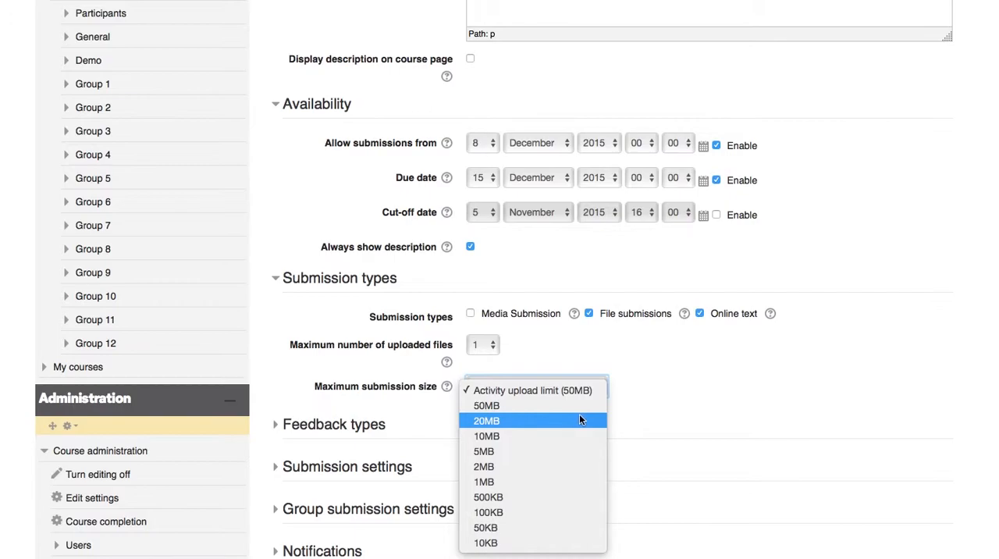
left_click(526, 426)
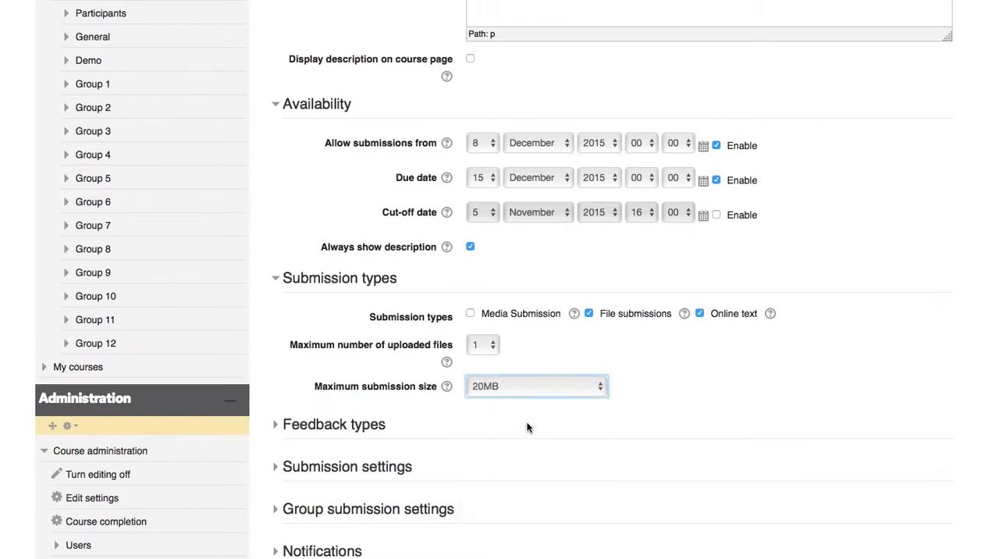
- Expand the assignment's feedback types and submission settings to review their options
scroll(508, 285, "up", 1)
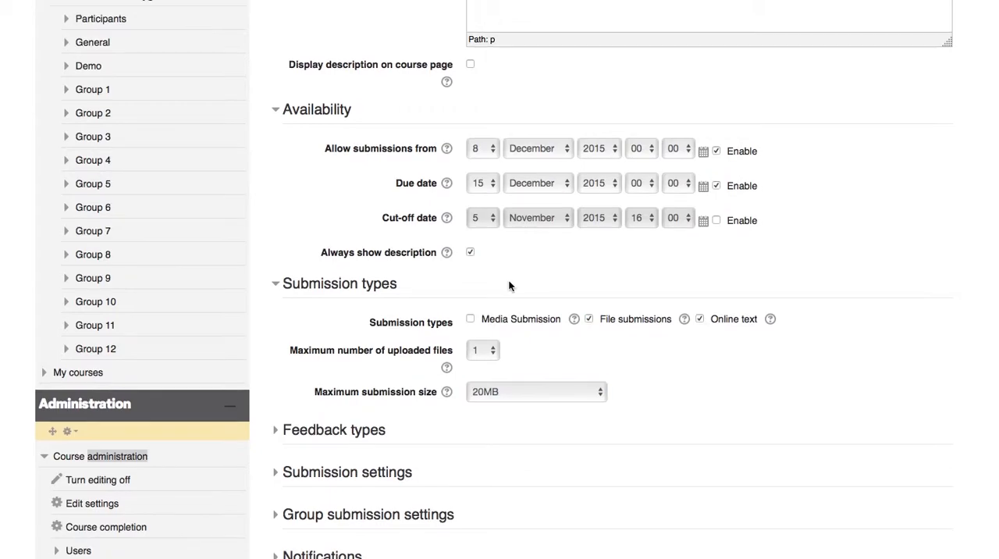
left_click(276, 430)
left_click(277, 431)
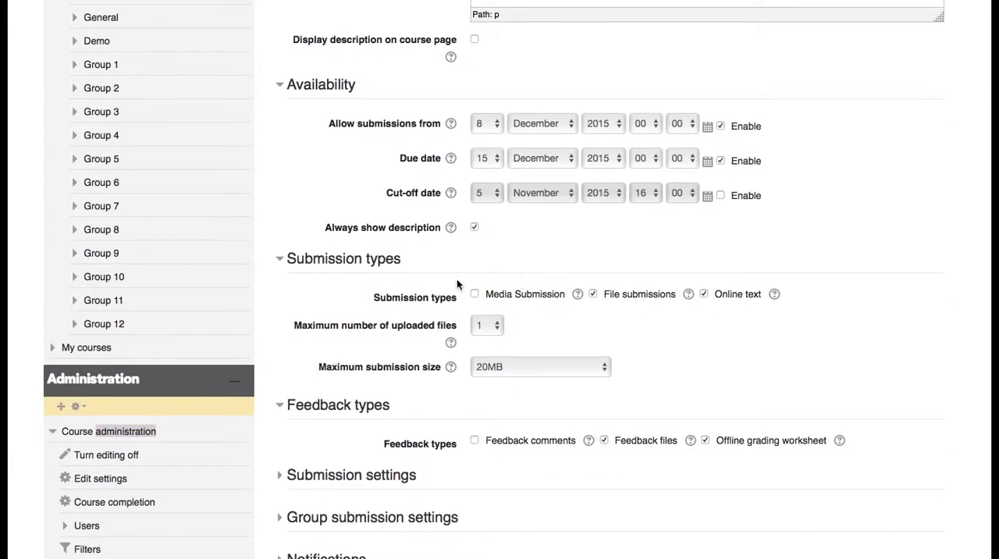
left_click(282, 479)
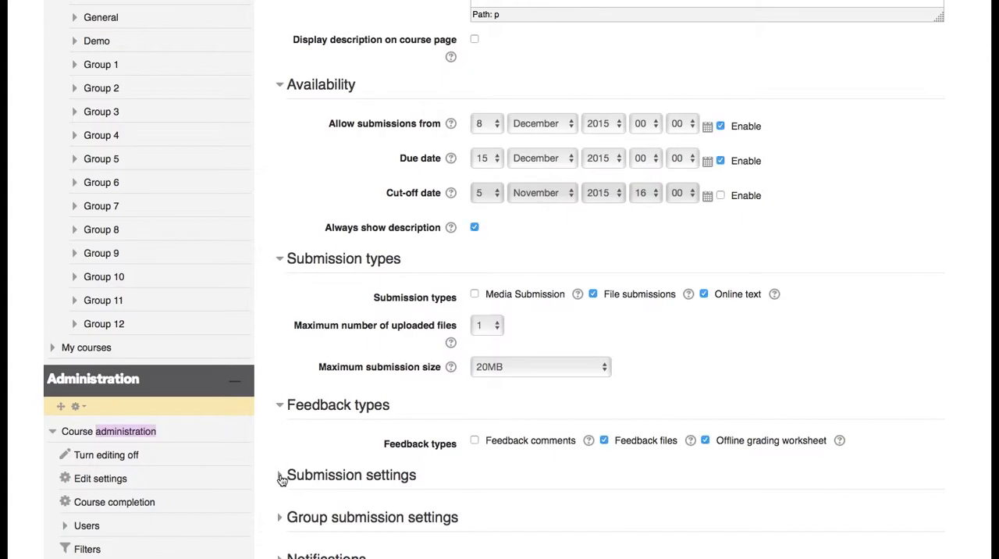
left_click(282, 479)
scroll(282, 479, "down", 5)
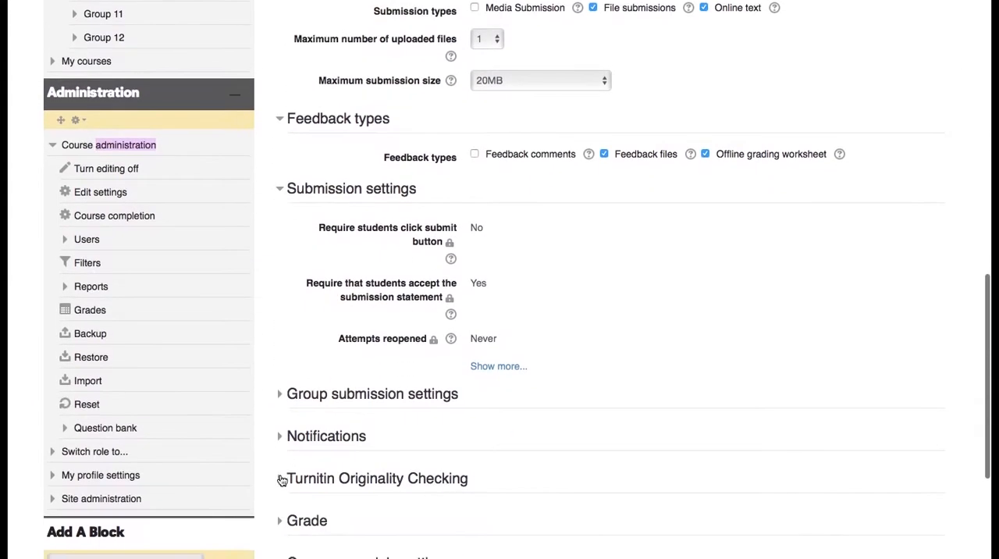
- Set students to submit in groups and choose Dartmoor Essay as the grouping for student groups
left_click(280, 382)
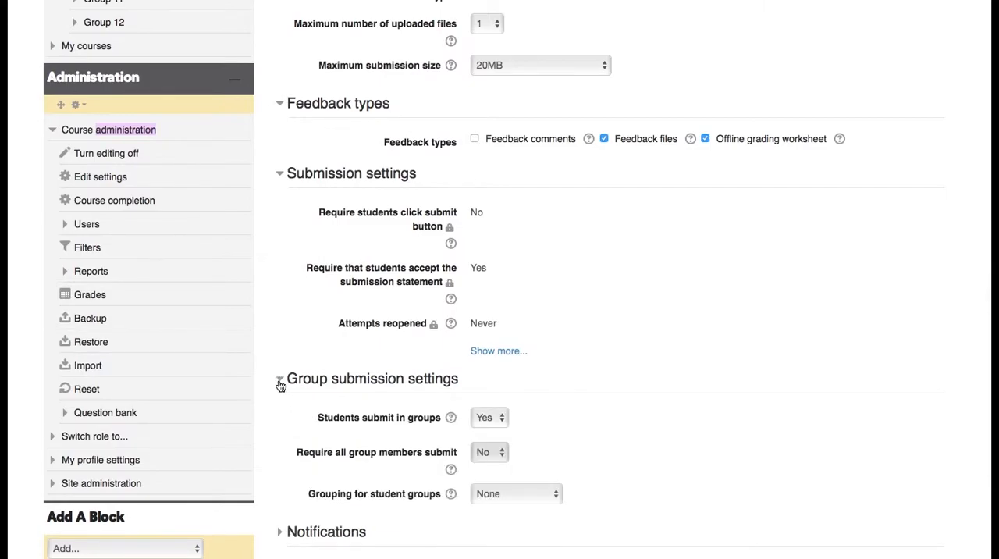
scroll(281, 386, "down", 1)
scroll(281, 386, "down", 1)
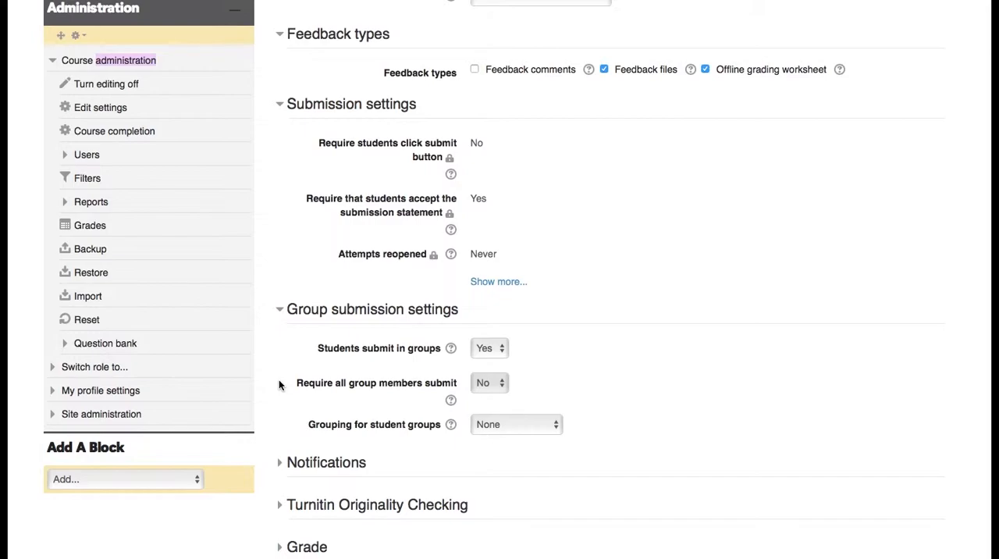
left_click(484, 348)
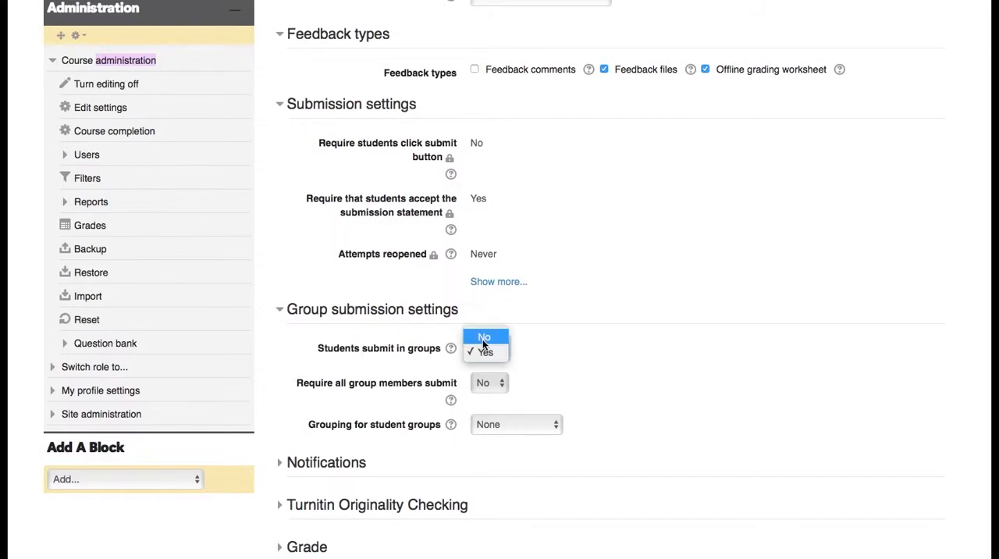
left_click(487, 355)
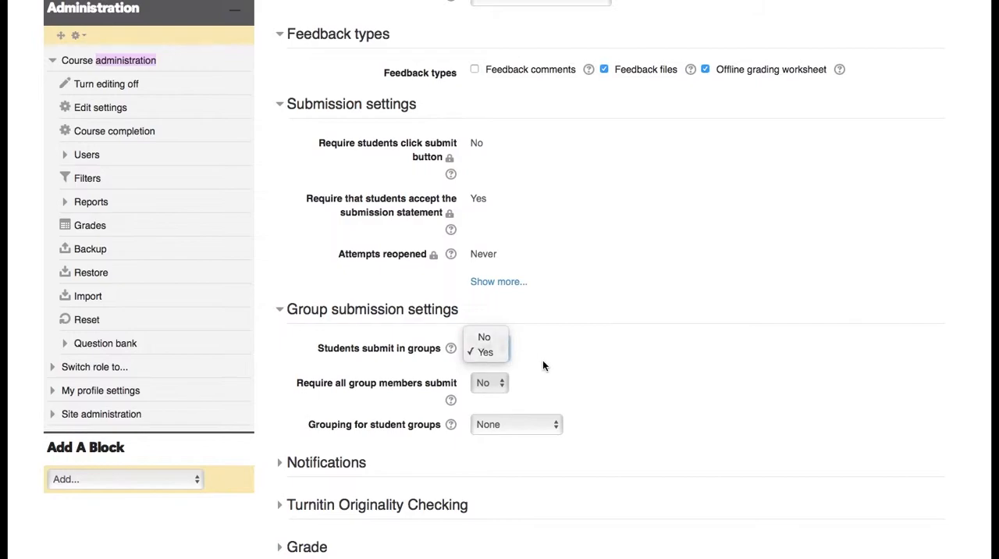
left_click(499, 425)
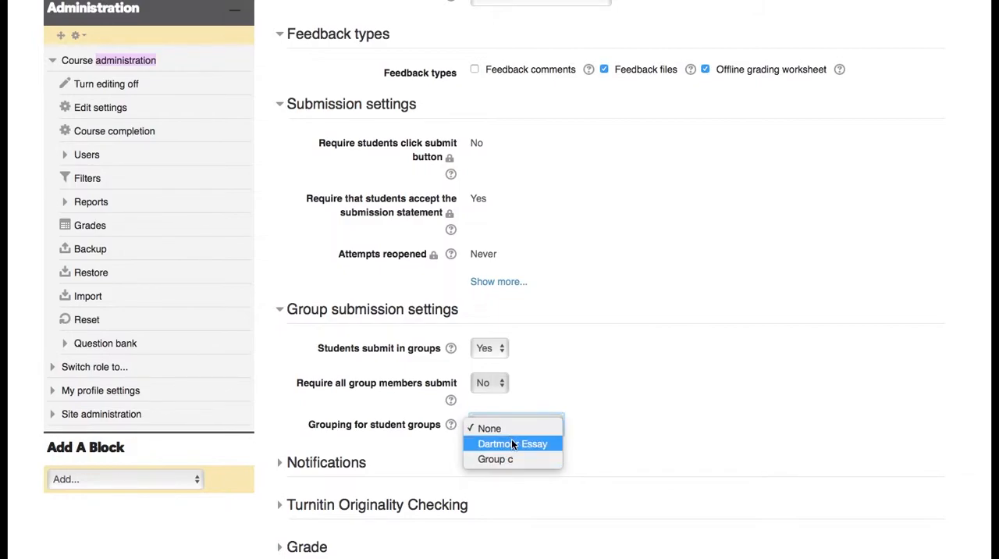
left_click(511, 443)
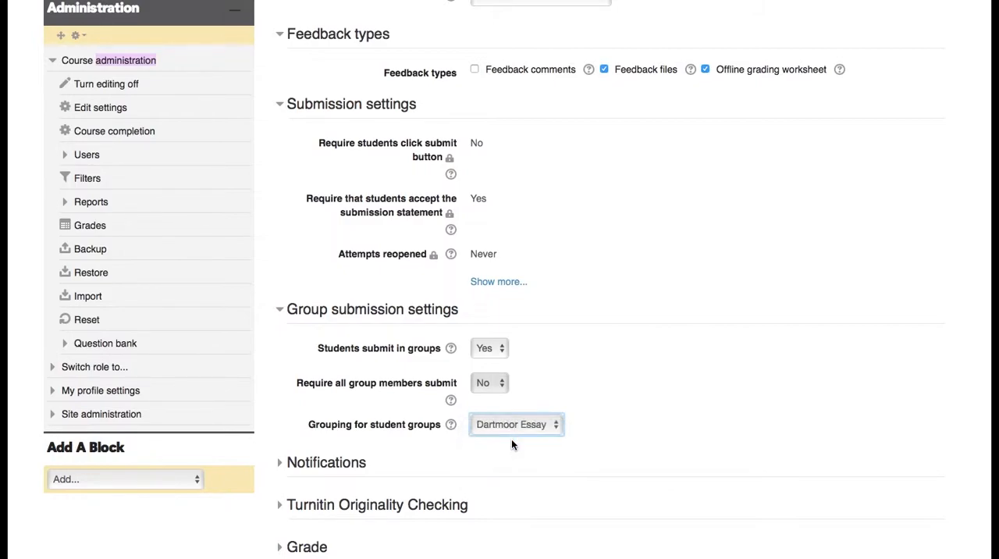
- Expand the notification settings to review the options for notifying graders about submissions and late submissions
scroll(299, 396, "down", 2)
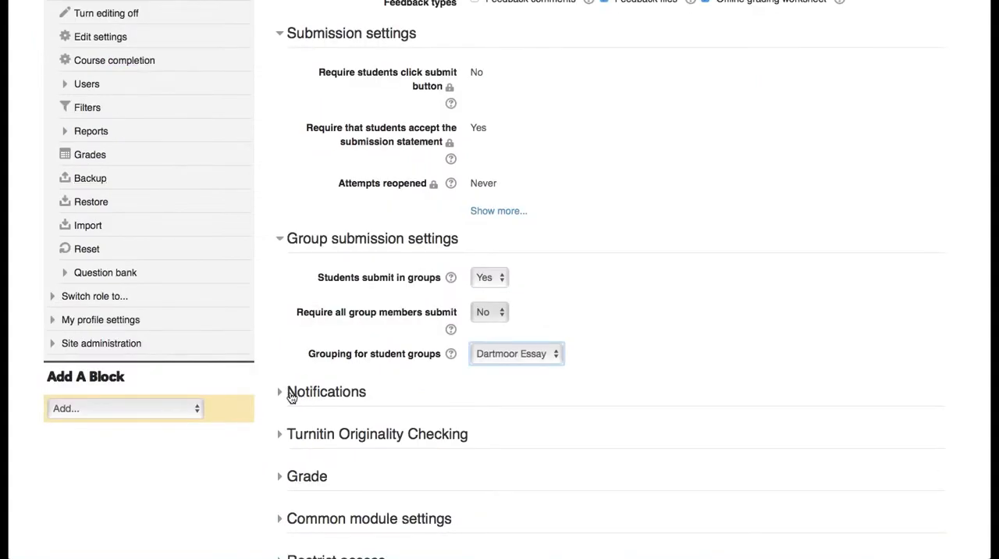
left_click(281, 396)
scroll(281, 398, "down", 3)
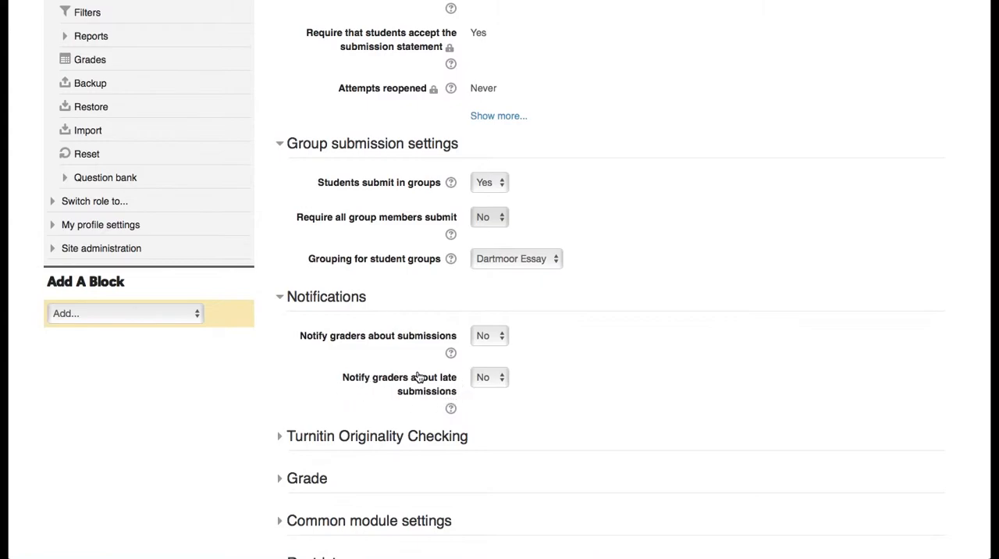
- Set graders to be notified about late submissions and enable Turnitin originality checking for the assignment
left_click(488, 382)
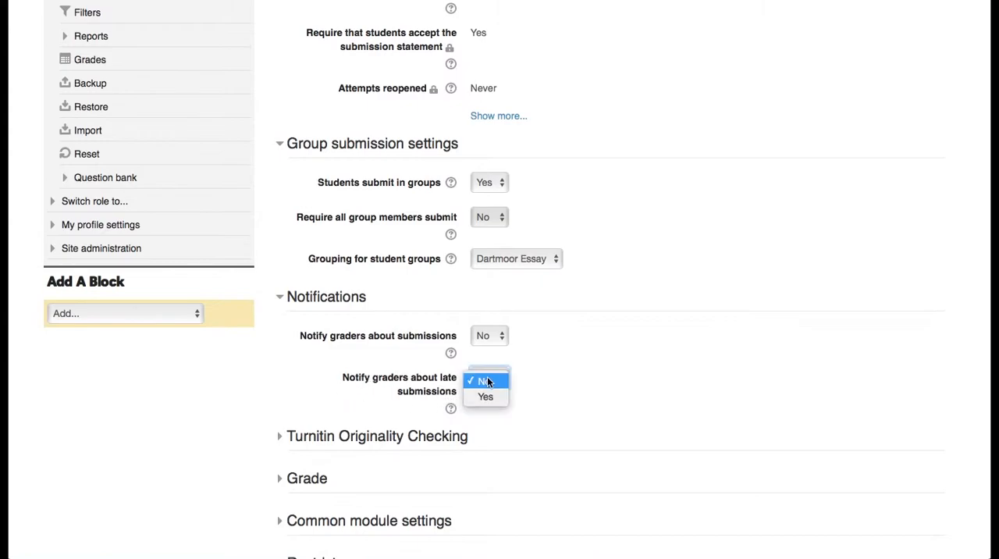
left_click(487, 397)
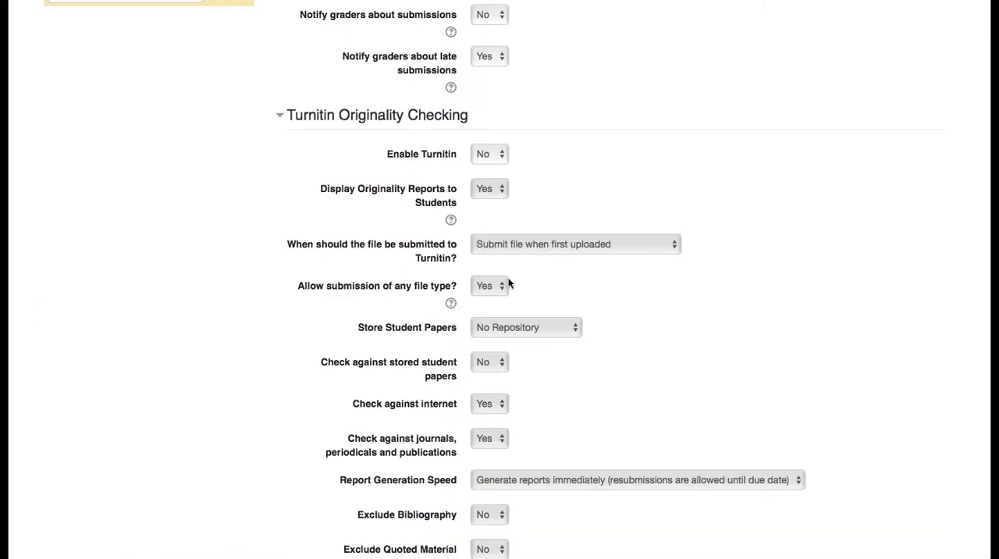
left_click(487, 161)
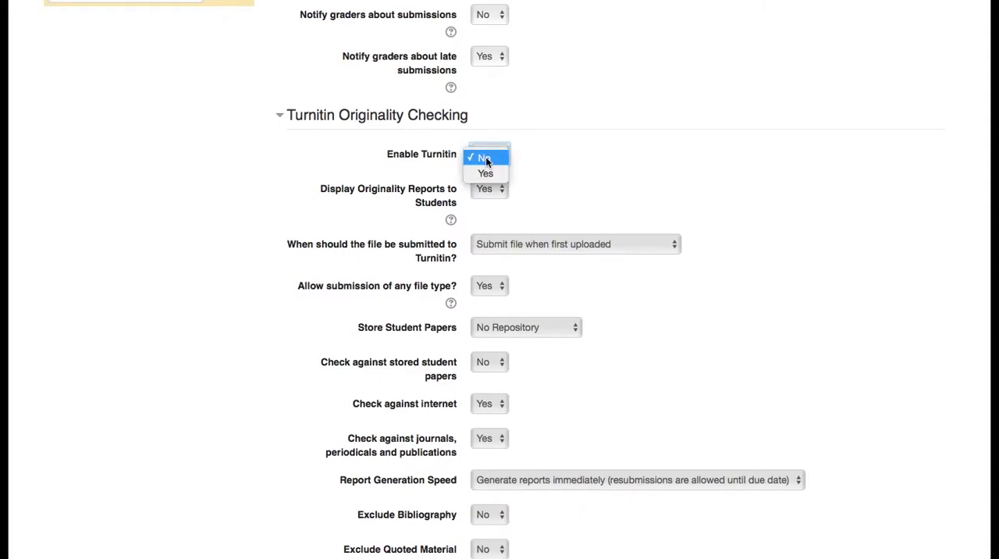
left_click(492, 175)
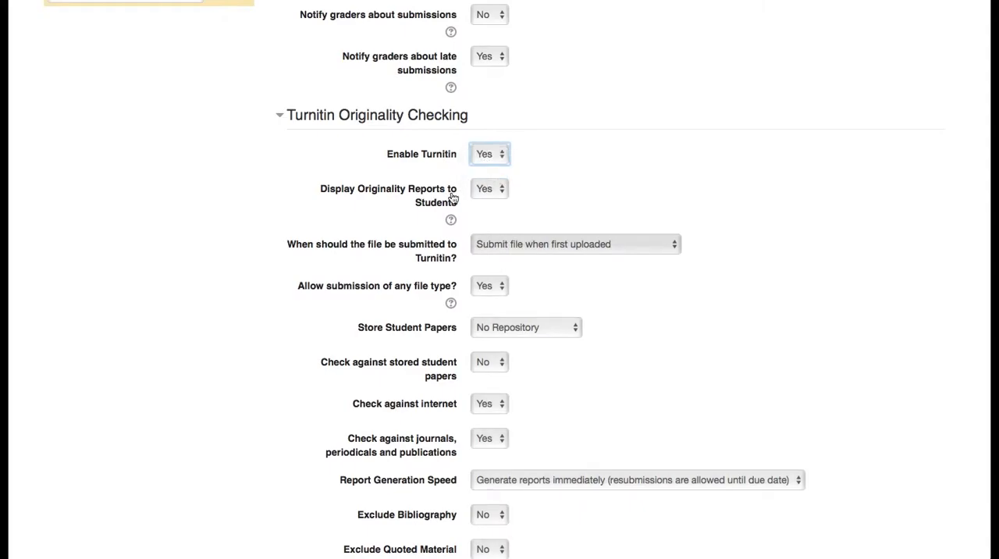
- Keep originality reports displayed to students and store student papers in the Standard Repository
left_click(491, 193)
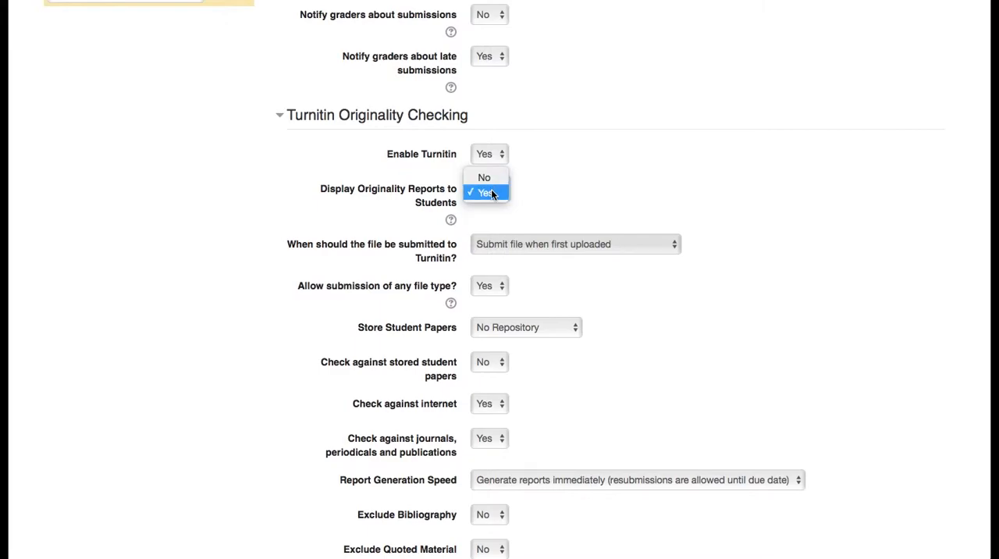
left_click(543, 199)
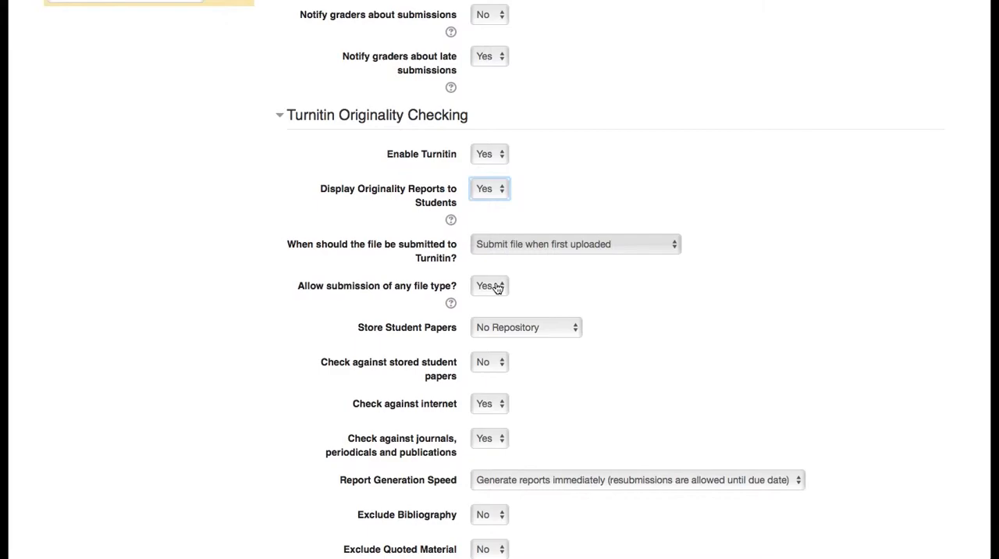
left_click(503, 331)
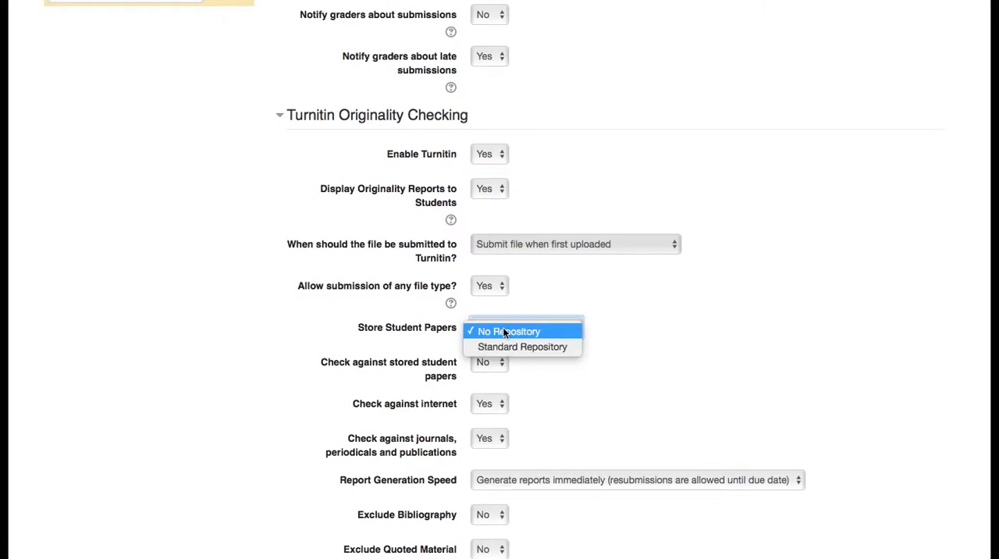
left_click(573, 347)
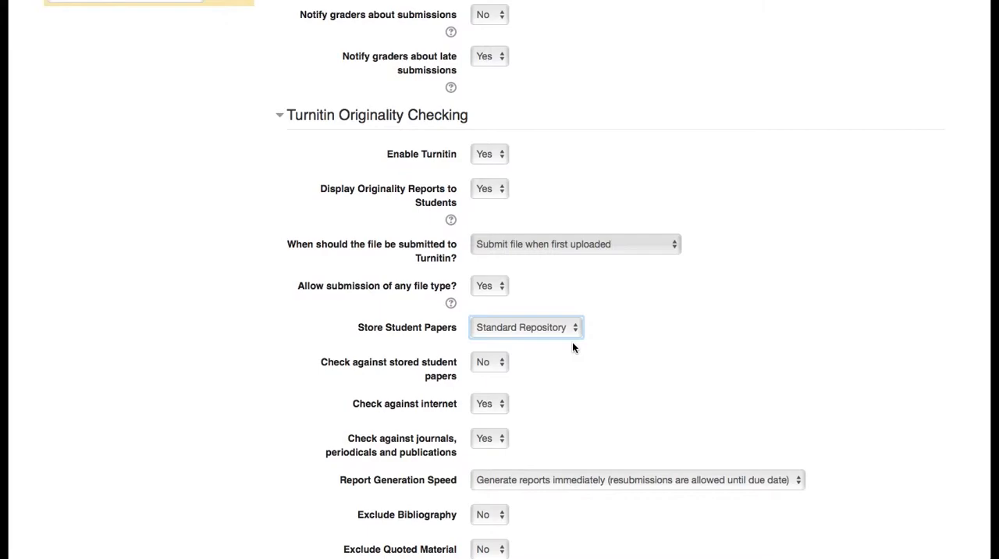
- Review the remaining Turnitin options for checking against stored student papers, excluding bibliography and quoted material, and anonymous marking
left_click(492, 361)
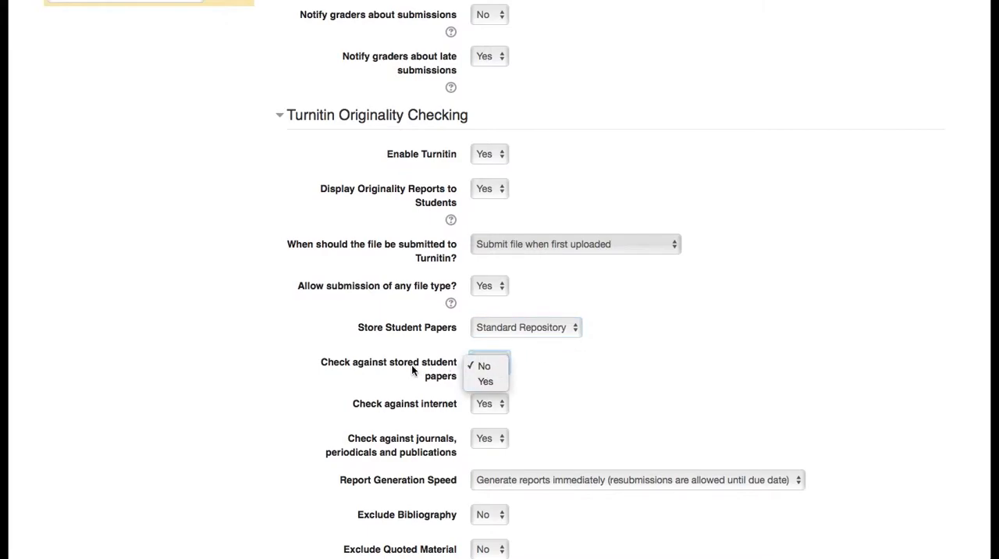
left_click(528, 380)
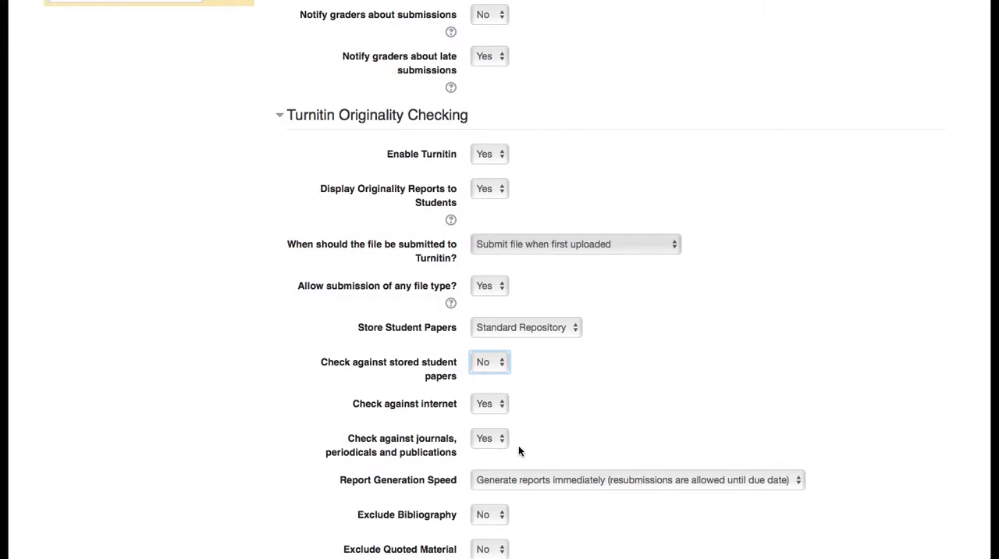
scroll(518, 448, "down", 2)
scroll(519, 450, "down", 2)
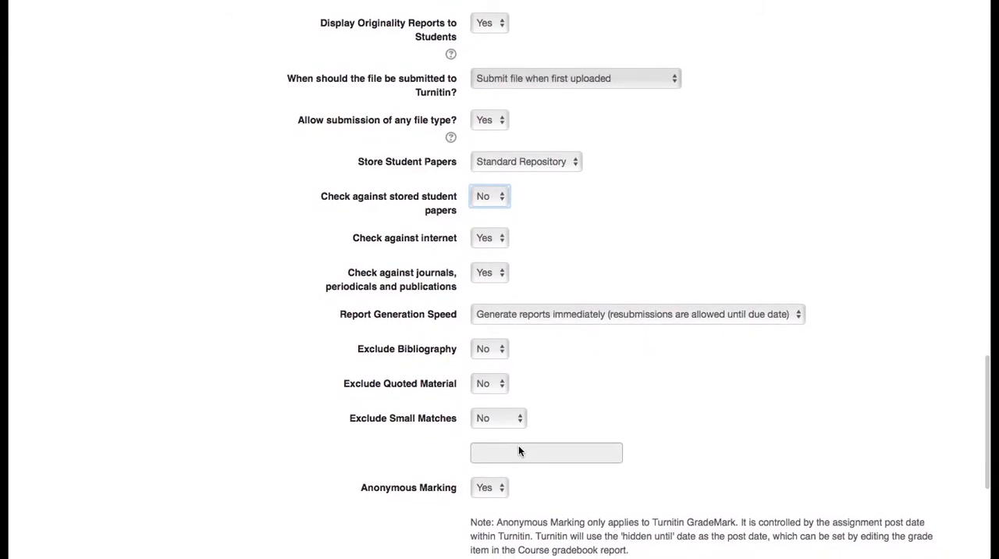
left_click(495, 350)
left_click(496, 352)
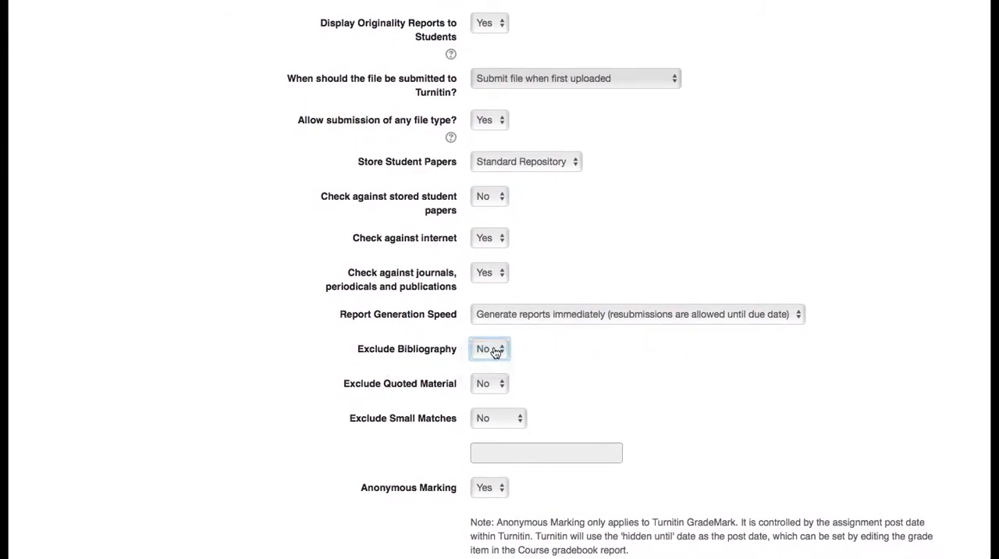
left_click(503, 388)
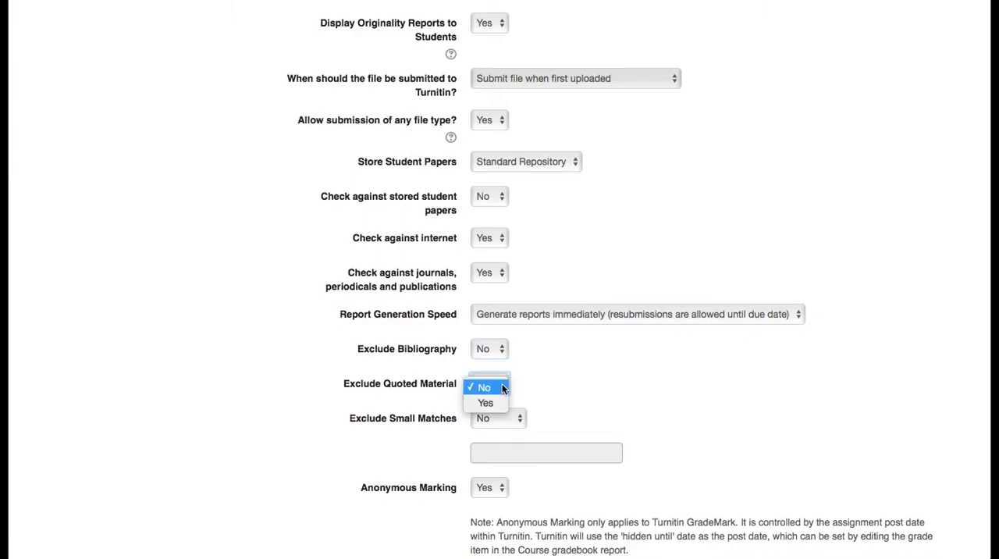
left_click(544, 390)
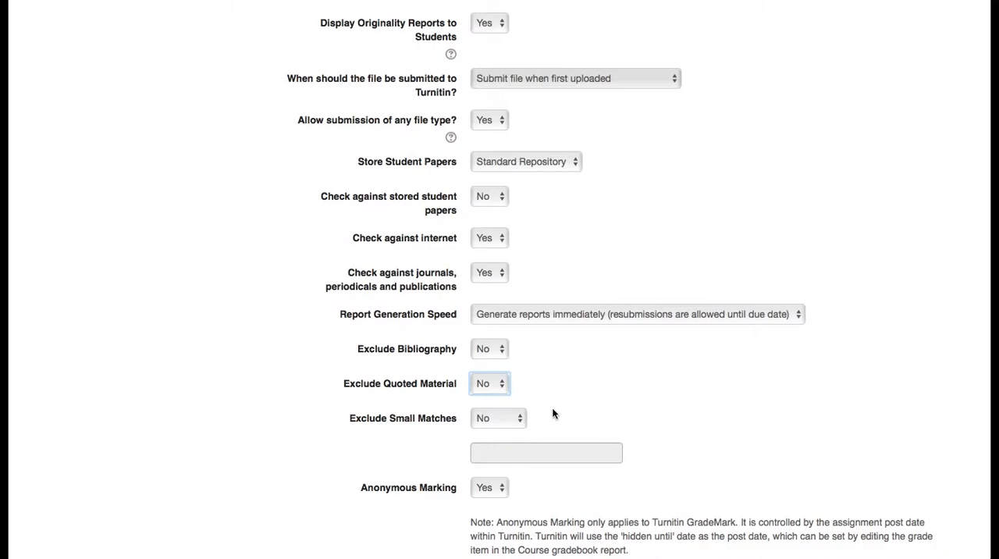
scroll(552, 413, "down", 3)
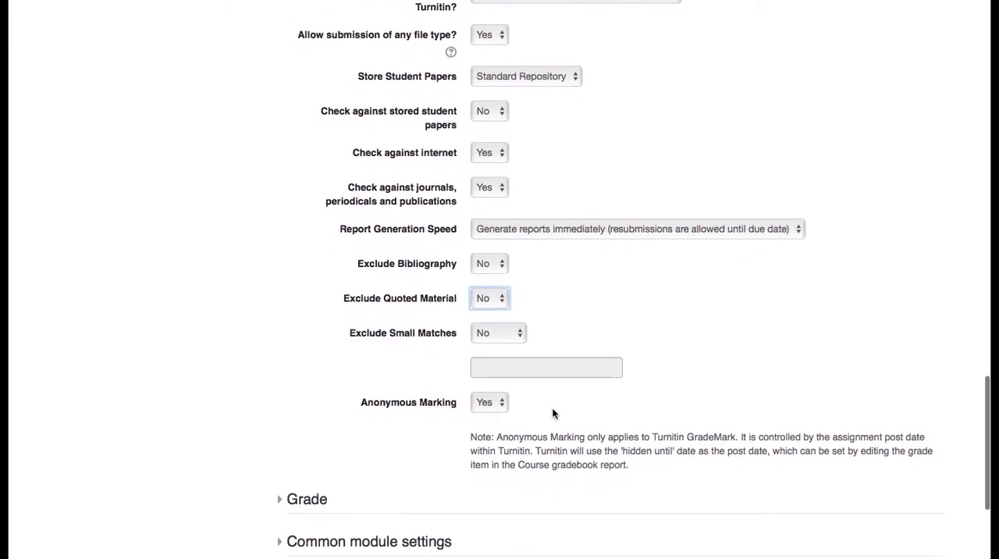
scroll(551, 413, "down", 2)
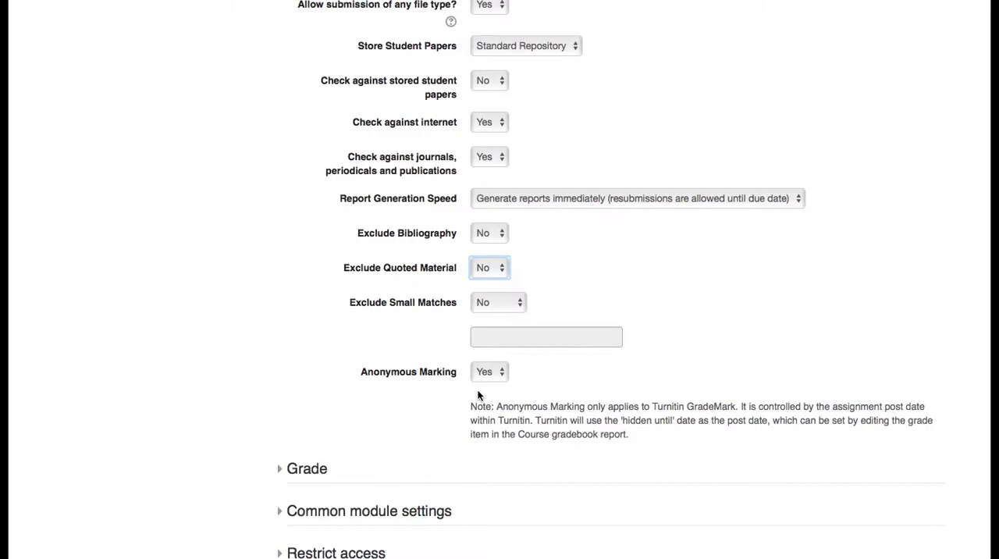
- Expand the assignment's grade settings and review the choices for grade, grading method and grade category
left_click(307, 468)
scroll(390, 318, "down", 3)
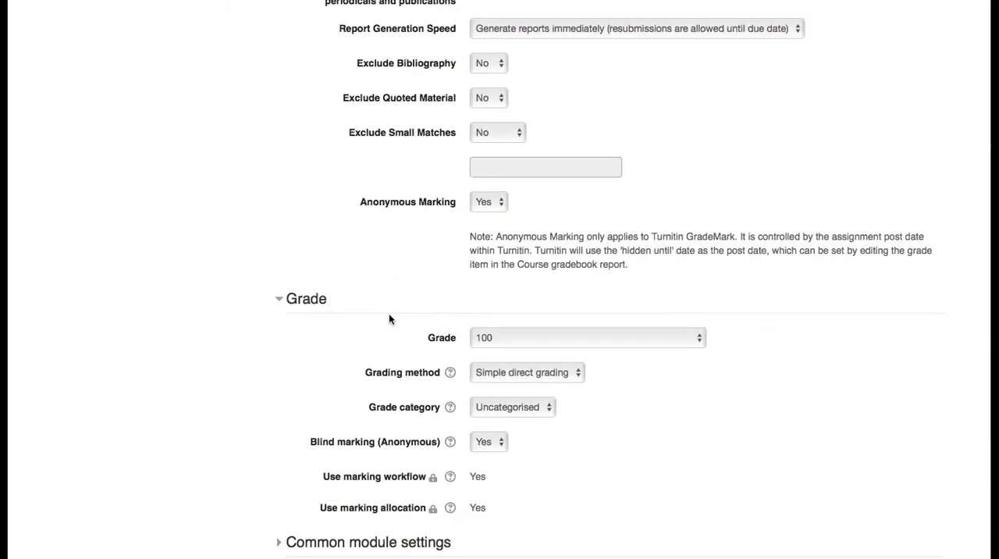
left_click(568, 334)
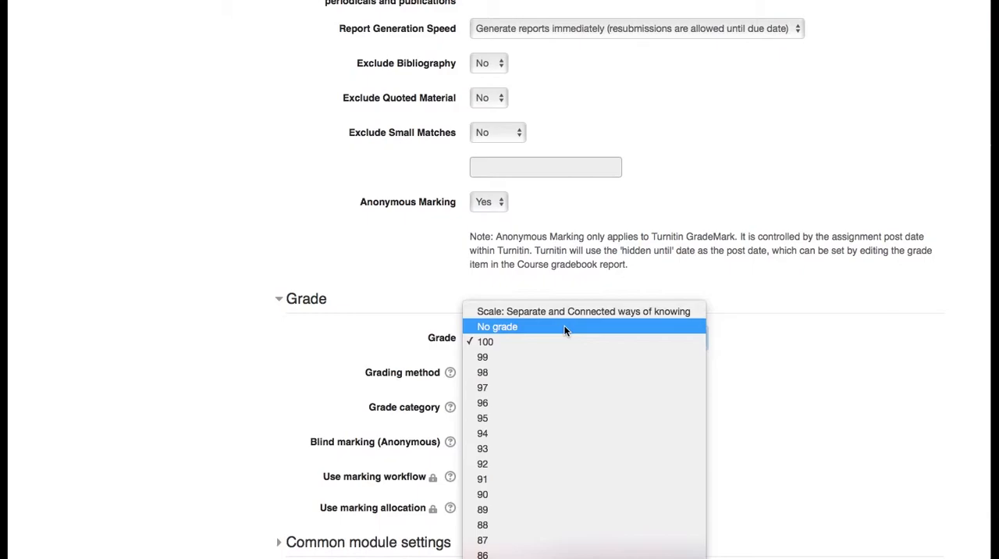
left_click(358, 333)
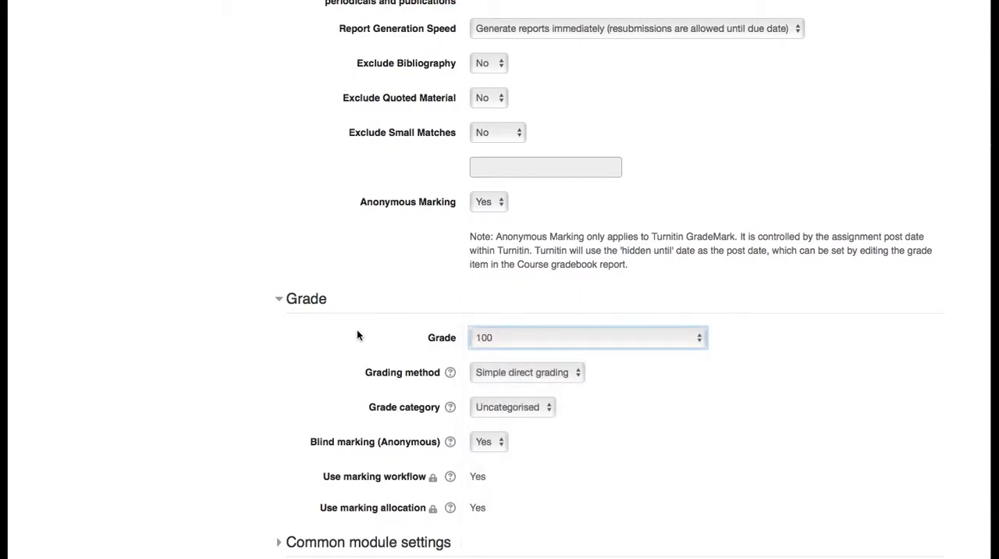
left_click(546, 377)
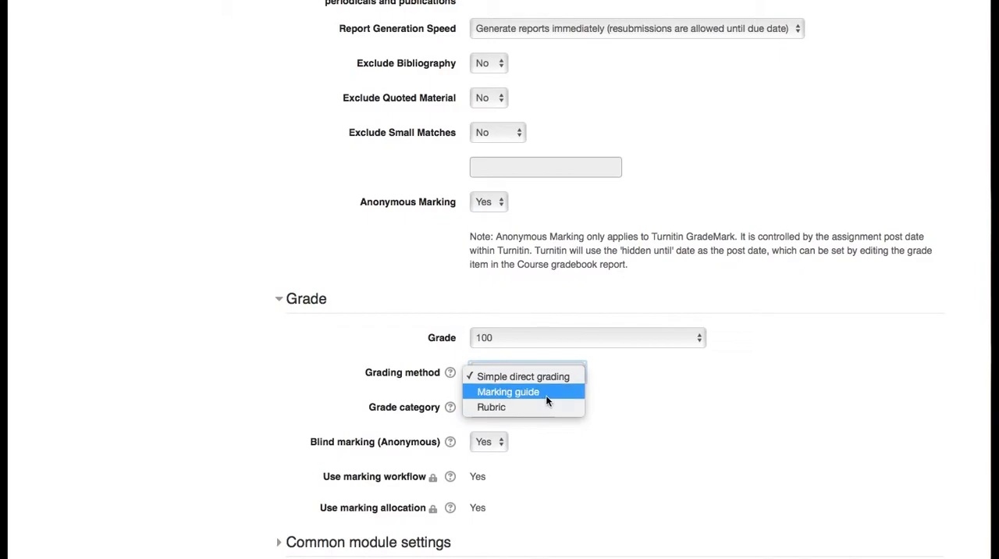
left_click(601, 388)
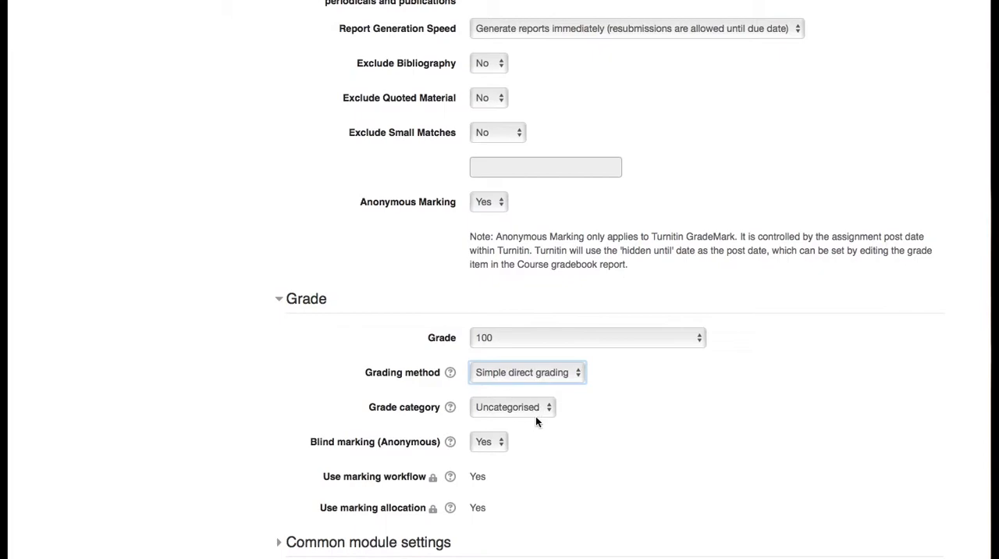
left_click(539, 409)
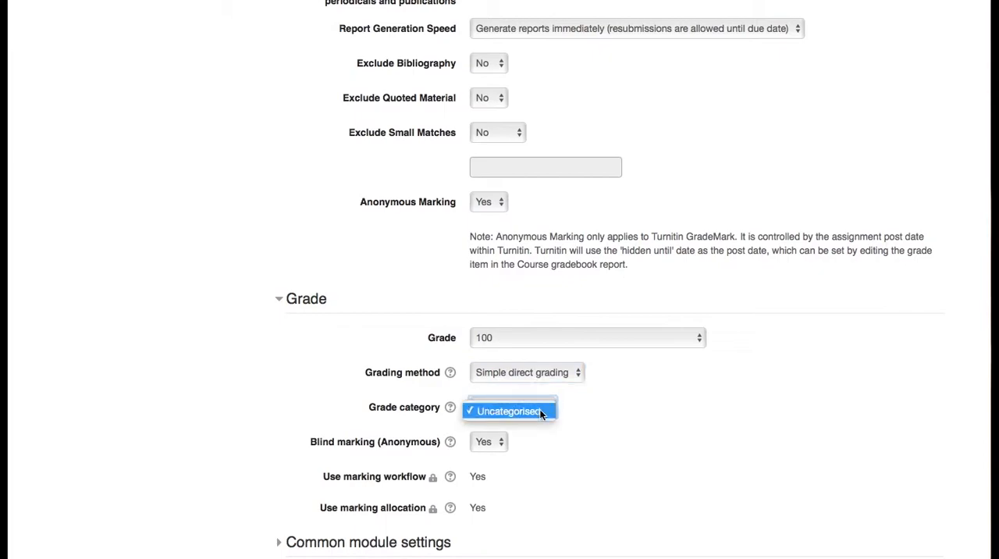
left_click(550, 449)
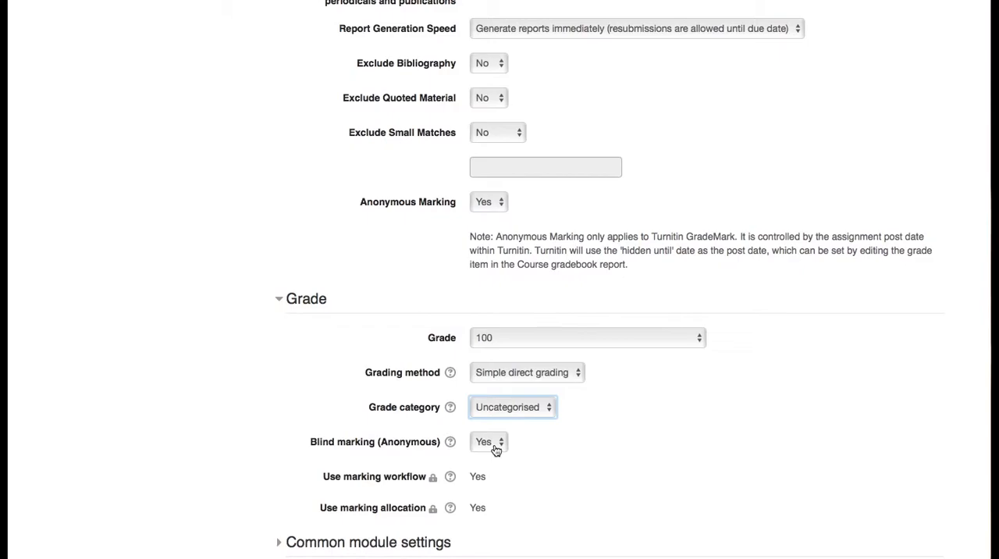
- In the common module settings, set the group mode to Separate groups and the grouping to Dartmoor Essay
scroll(496, 450, "down", 3)
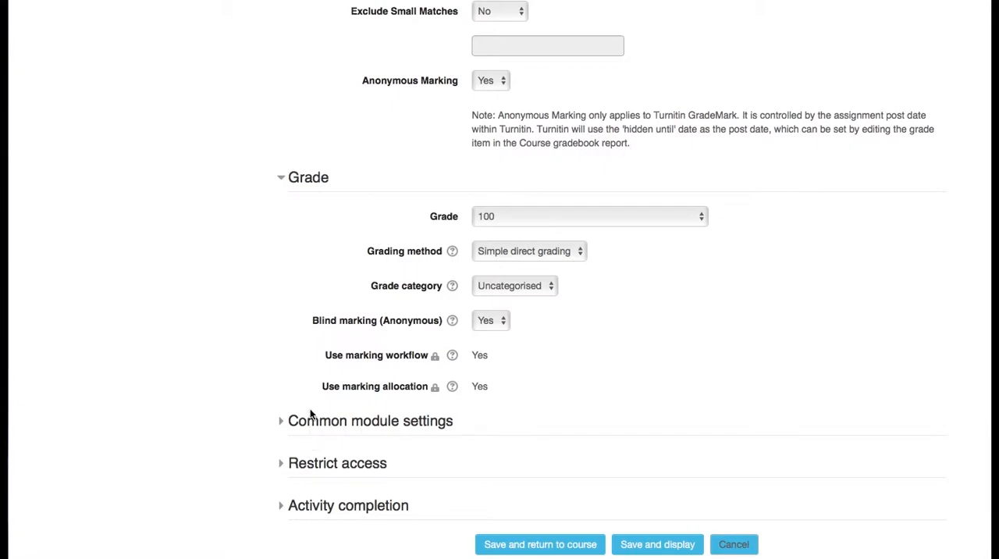
left_click(298, 433)
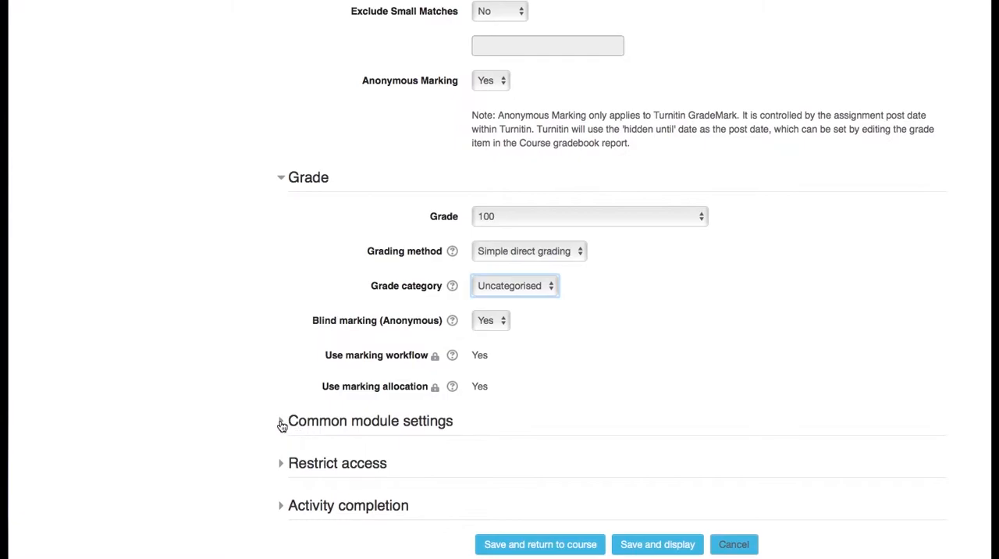
left_click(282, 425)
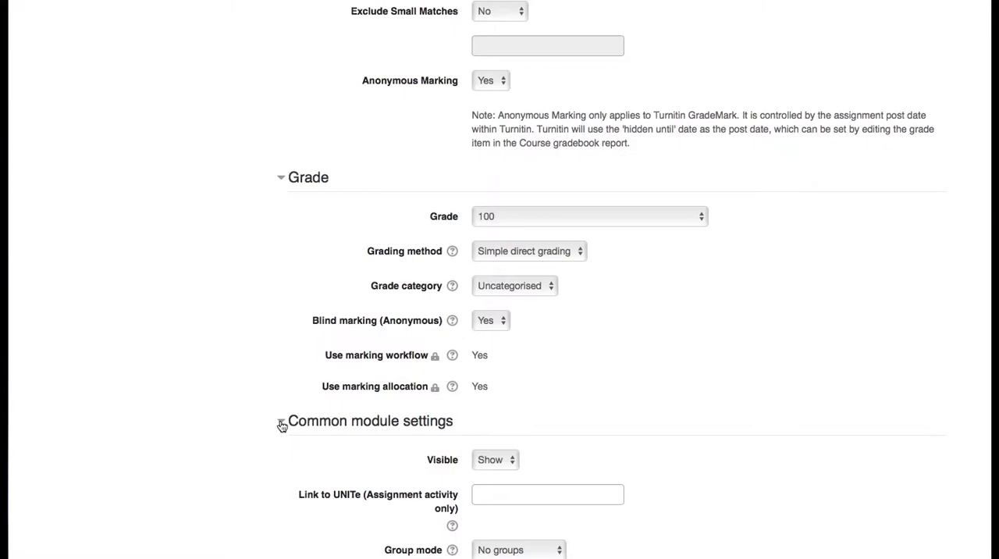
scroll(282, 425, "down", 2)
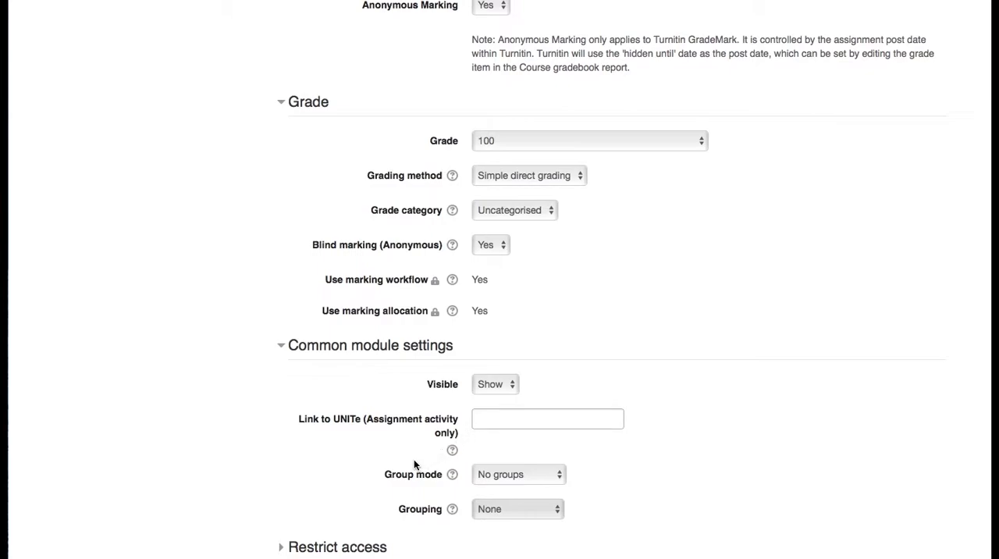
scroll(414, 464, "down", 2)
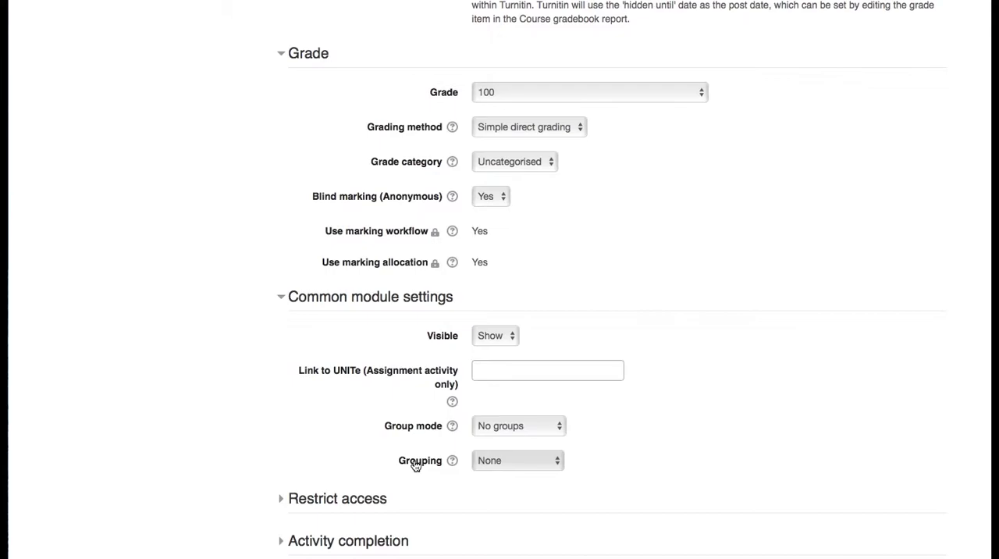
left_click(513, 426)
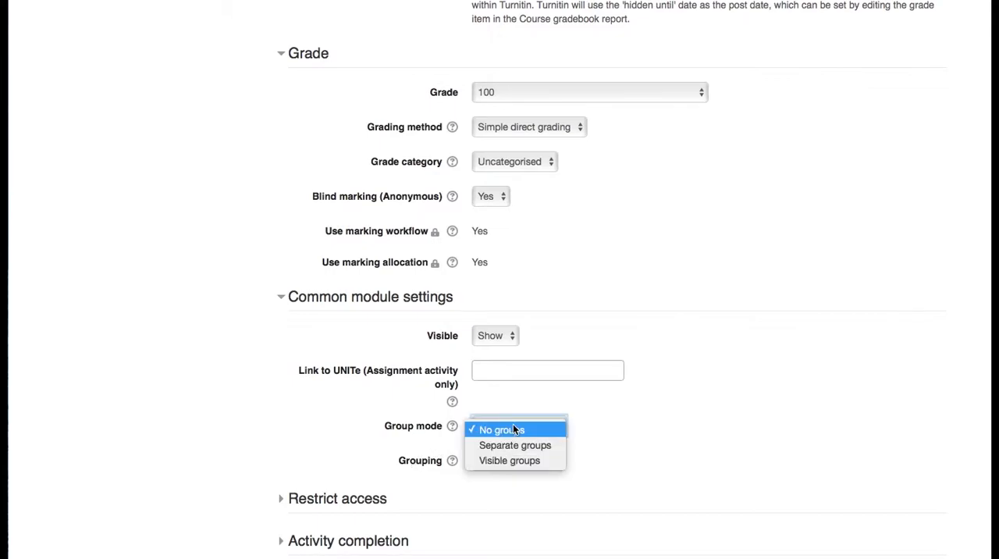
left_click(515, 445)
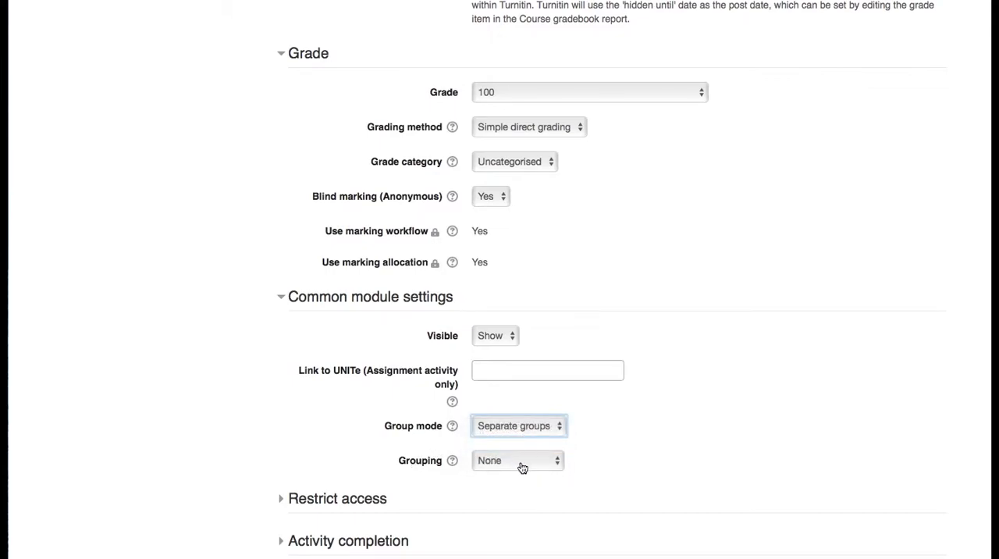
left_click(521, 462)
left_click(521, 484)
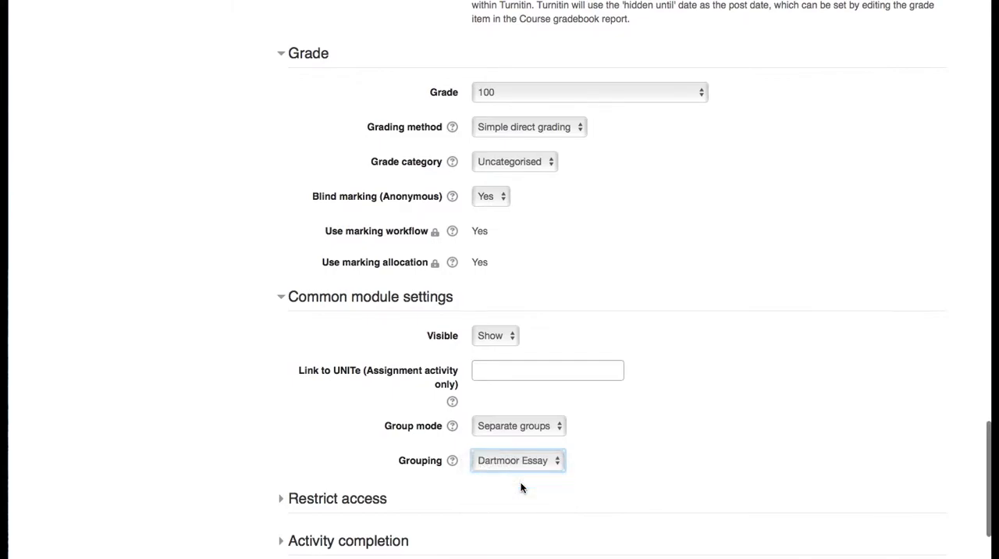
scroll(521, 488, "down", 3)
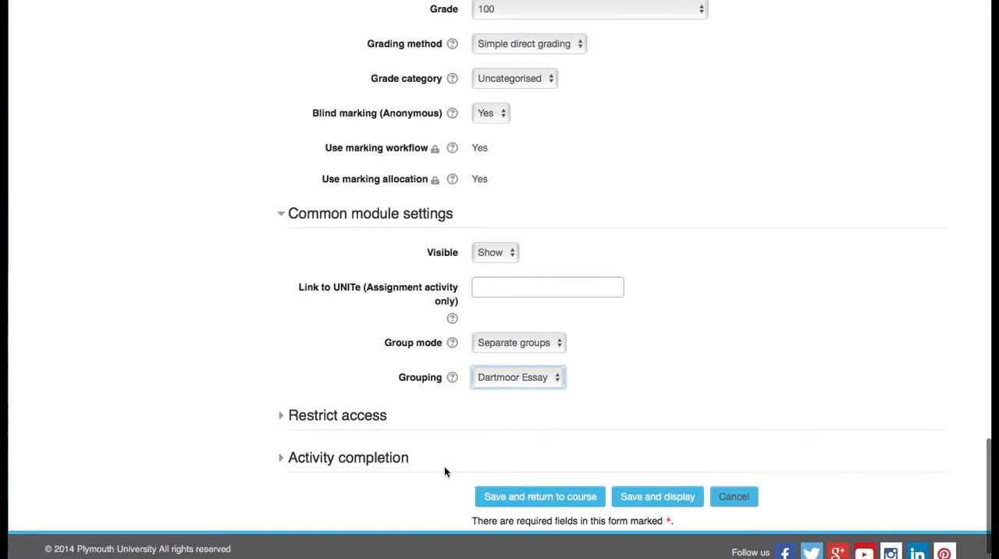